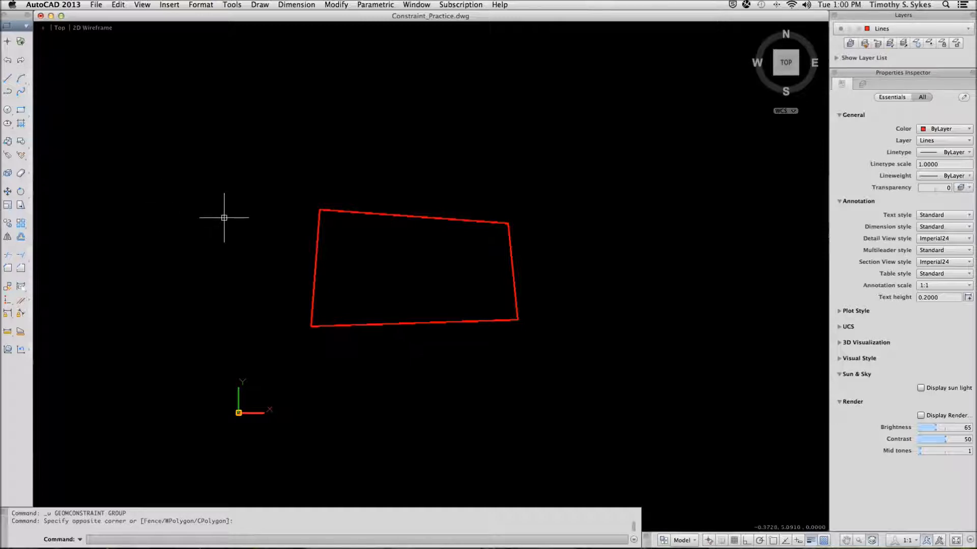
# Step: Try moving the quadrilateral's right line about 1.1 units outward by its midpoint grip, and undo the move
pyautogui.click(511, 269)
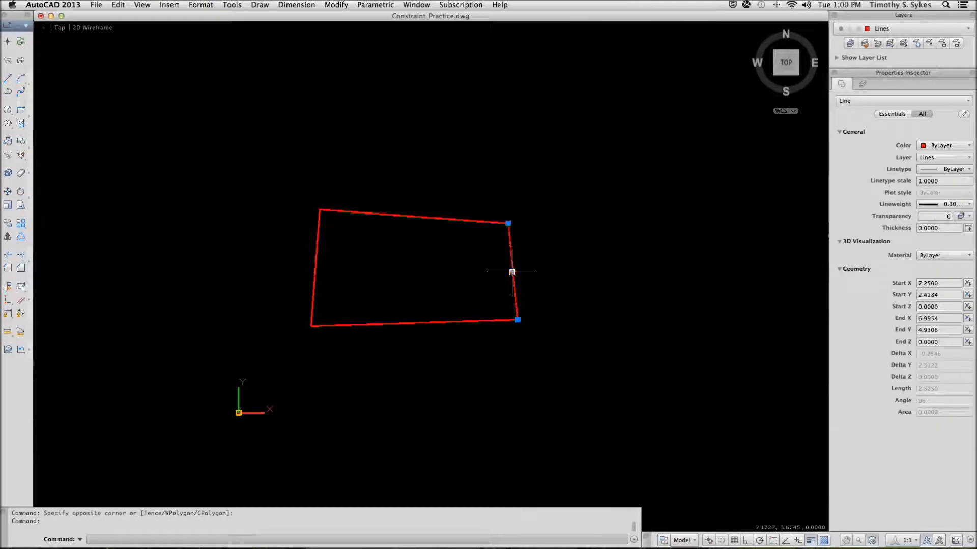
pyautogui.moveTo(513, 271)
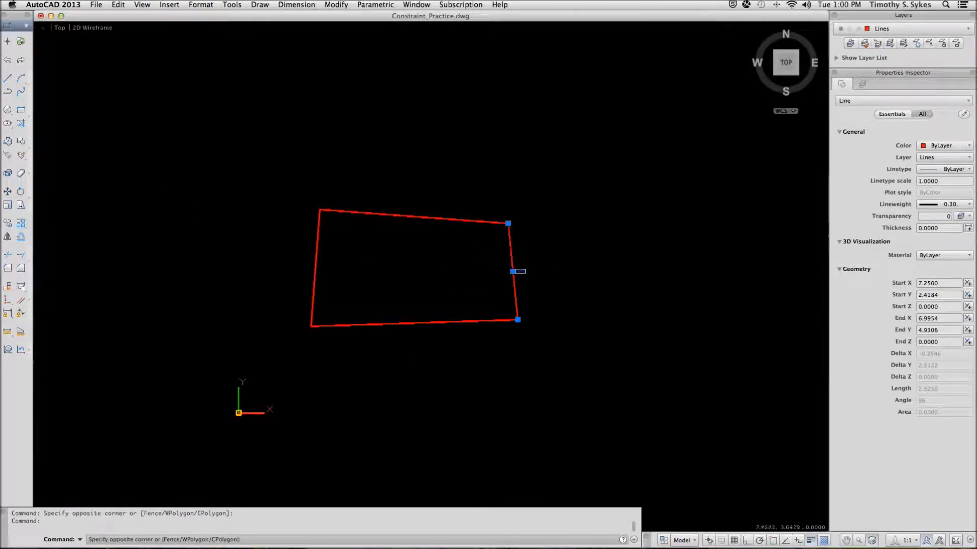
pyautogui.click(512, 272)
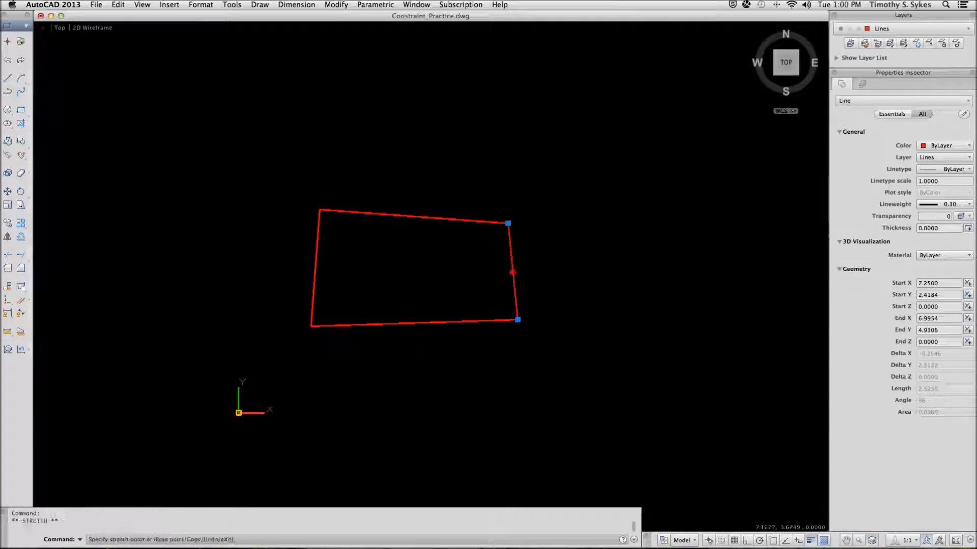
pyautogui.click(555, 271)
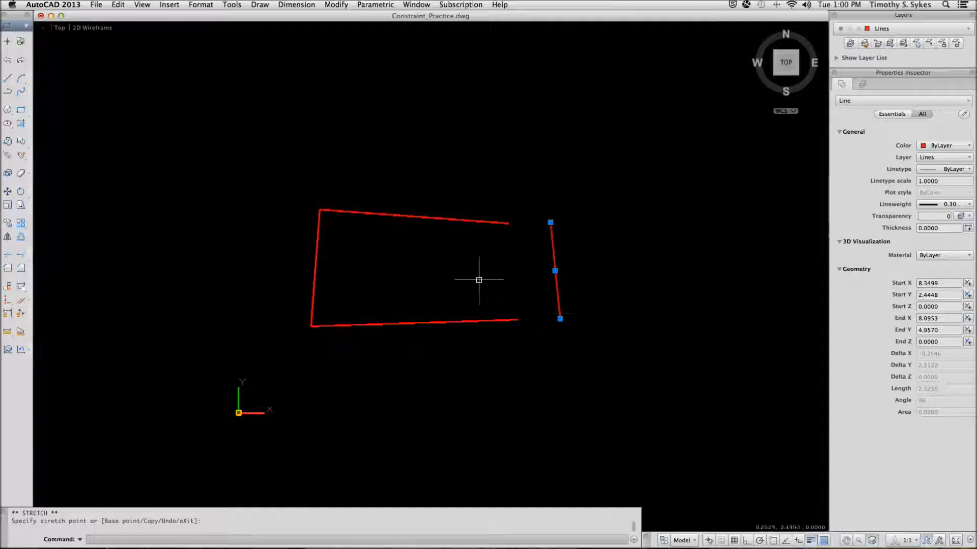
pyautogui.press('super+z')
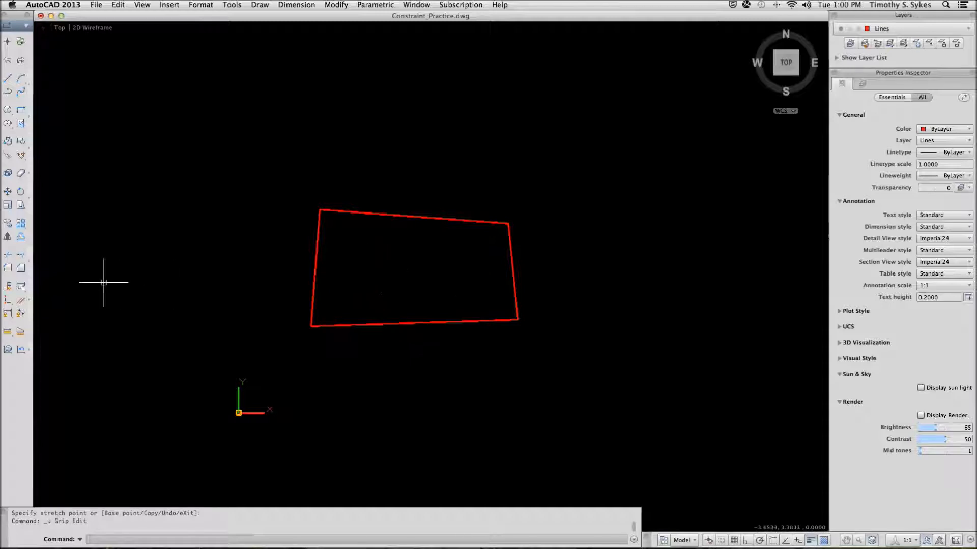
# Step: Apply Coincident constraints joining the line endpoints at the quadrilateral's upper-left and upper-right corners
pyautogui.click(7, 301)
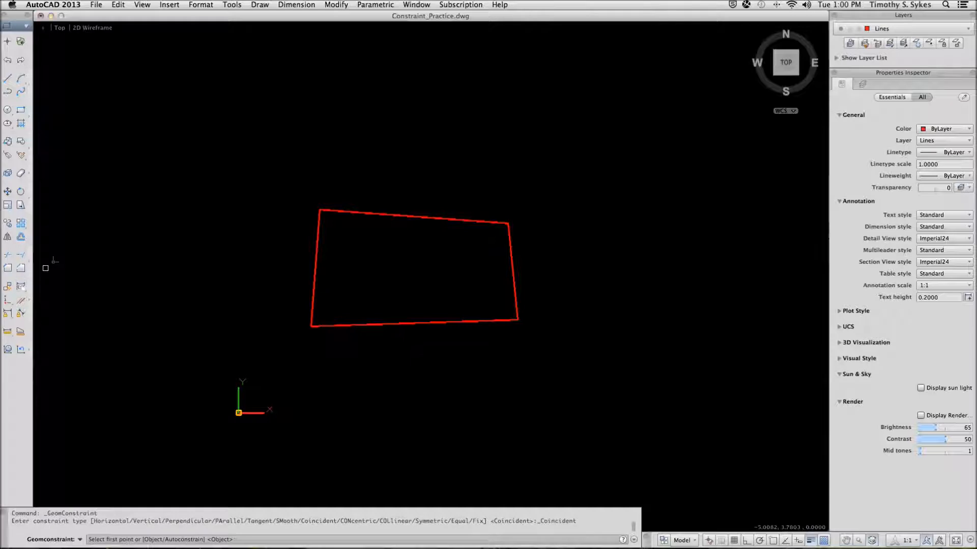
pyautogui.click(322, 211)
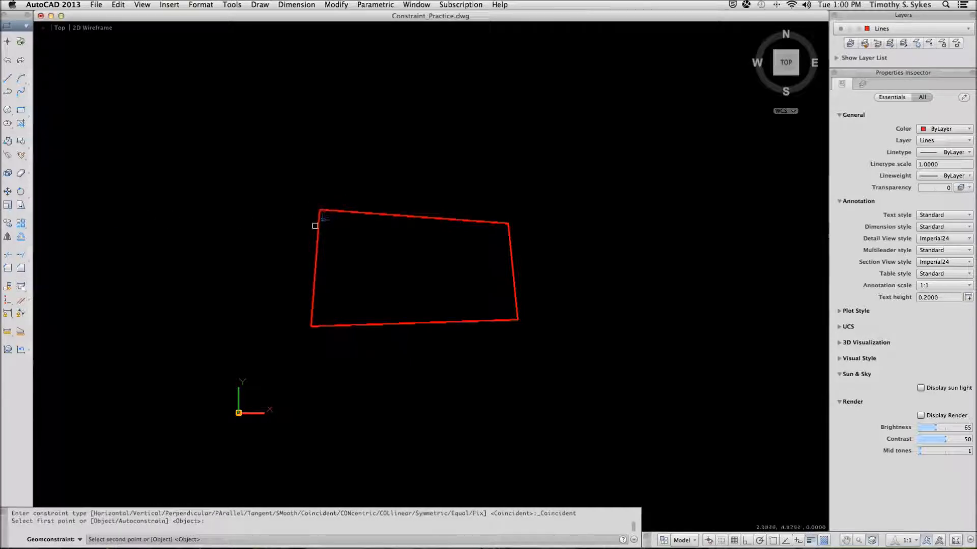
pyautogui.click(320, 211)
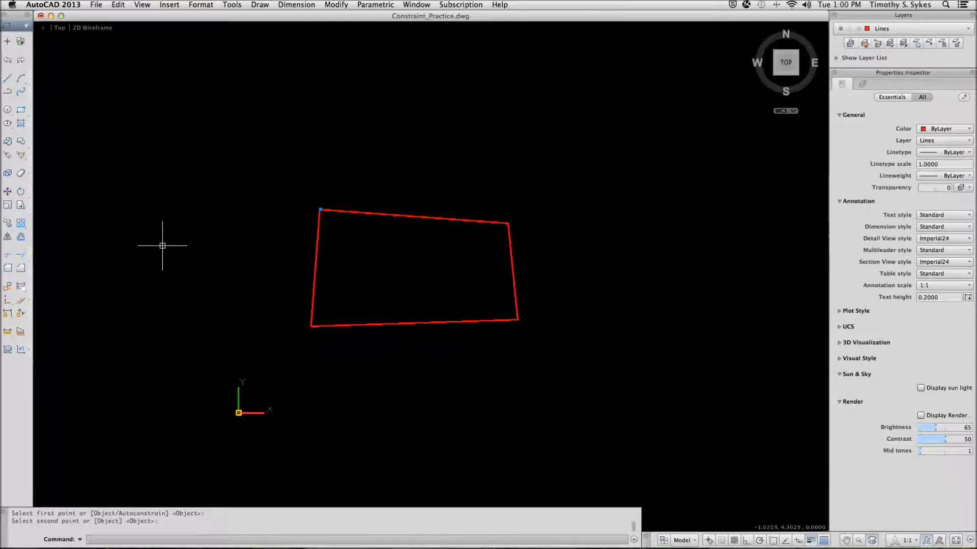
pyautogui.press('Return')
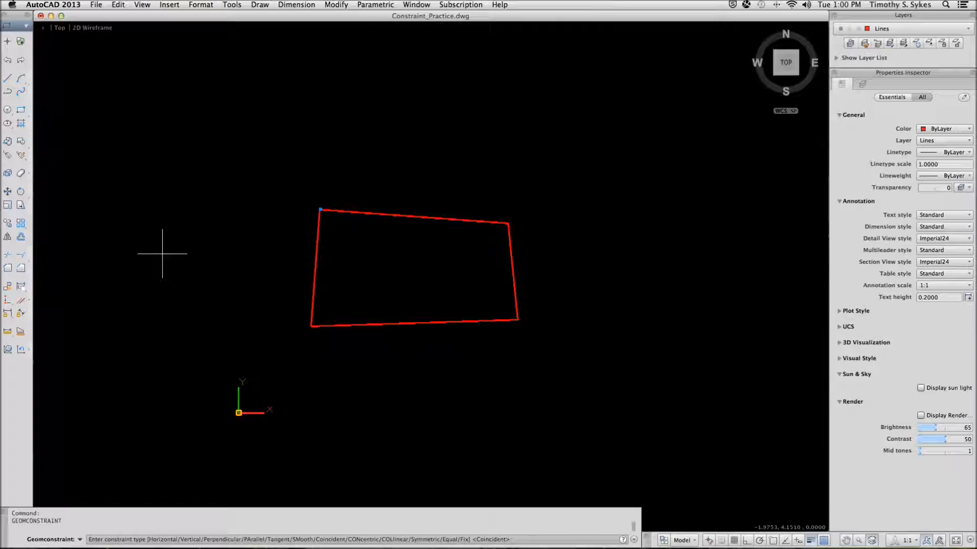
pyautogui.press('Return')
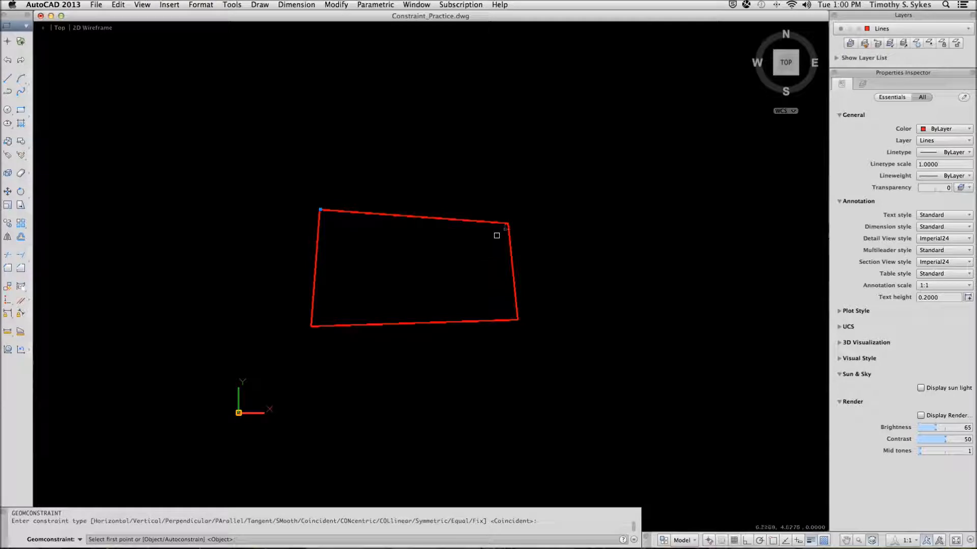
pyautogui.click(508, 225)
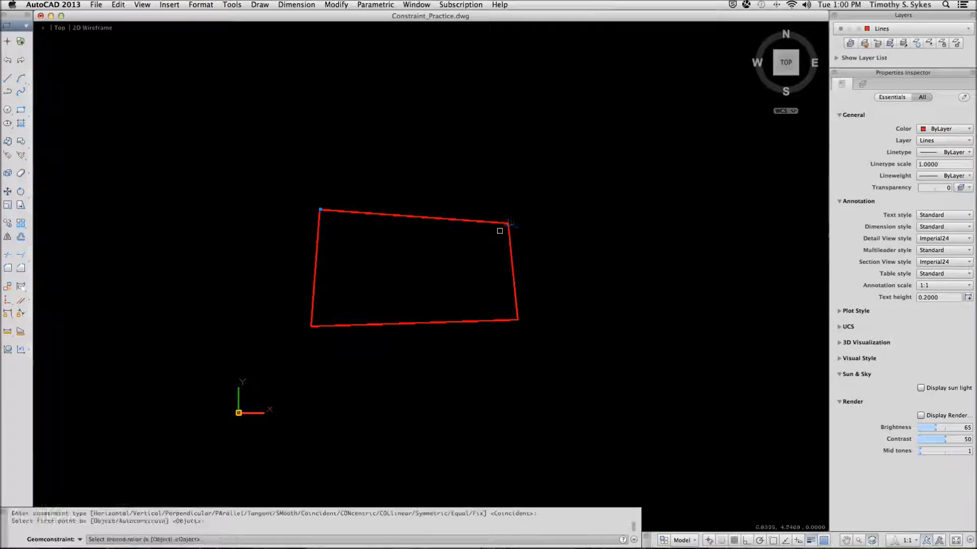
pyautogui.click(507, 223)
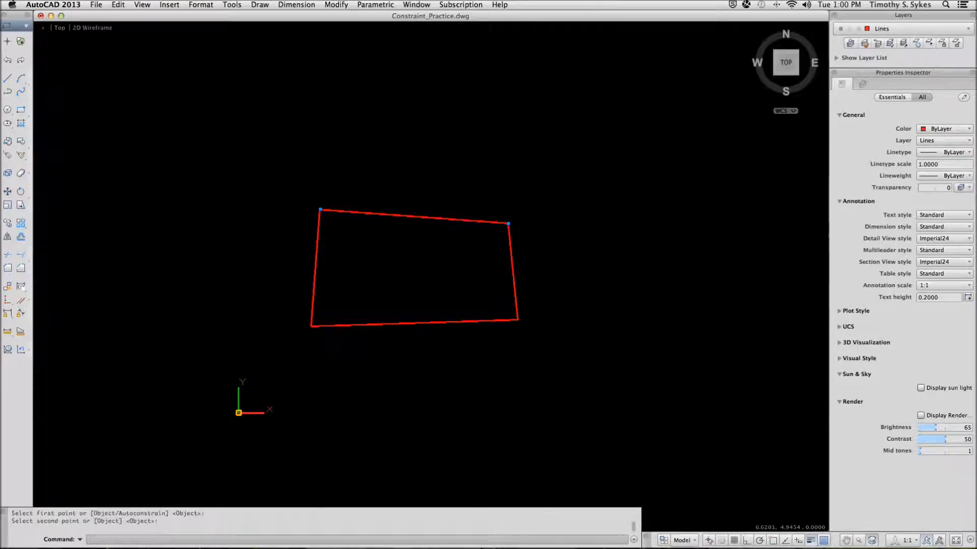
# Step: Apply Coincident constraints joining the line endpoints at the quadrilateral's lower-right and lower-left corners
pyautogui.press('Return')
pyautogui.press('Return')
pyautogui.click(506, 306)
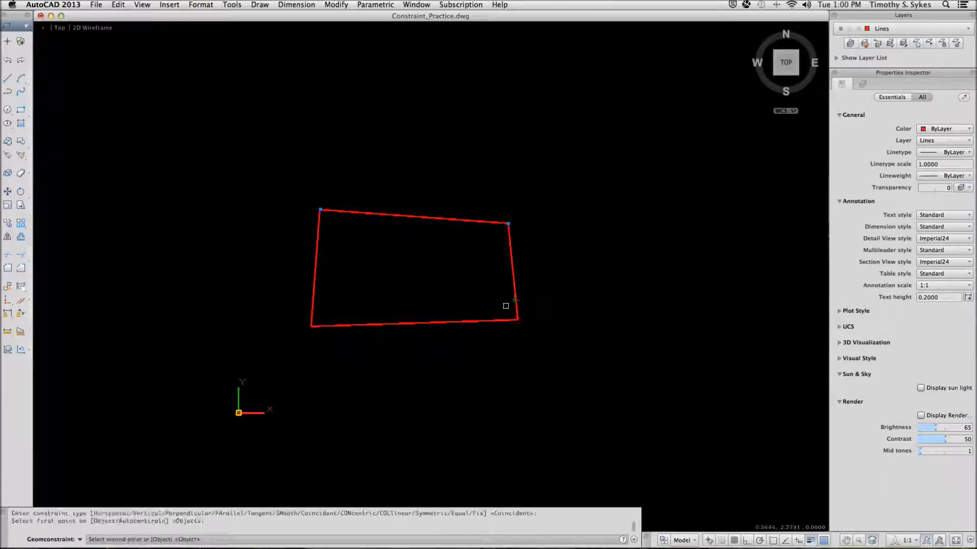
pyautogui.click(517, 320)
pyautogui.press('Return')
pyautogui.press('Return')
pyautogui.click(325, 322)
pyautogui.click(312, 326)
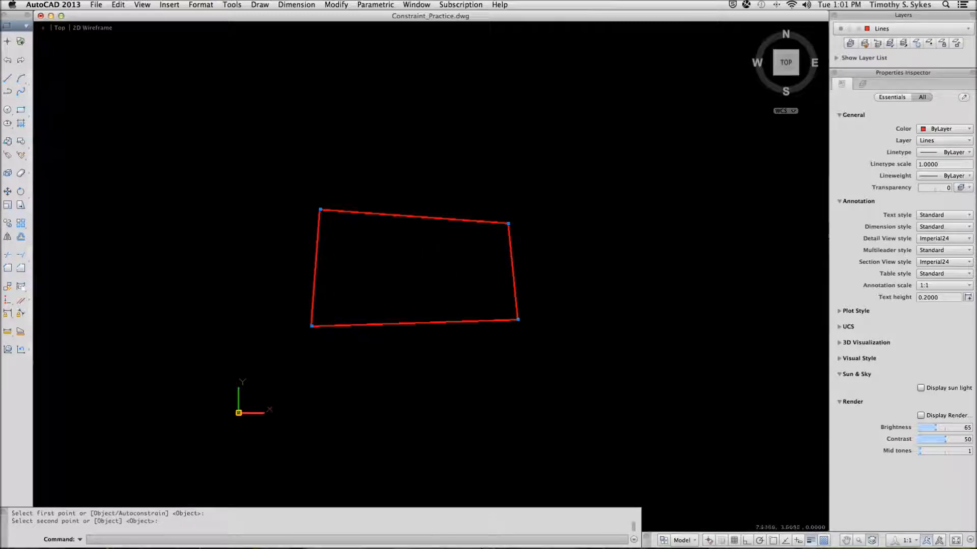
# Step: Test the coincident corners by stretching the right line from its midpoint grip, and cancel the stretch
pyautogui.click(511, 272)
pyautogui.click(512, 272)
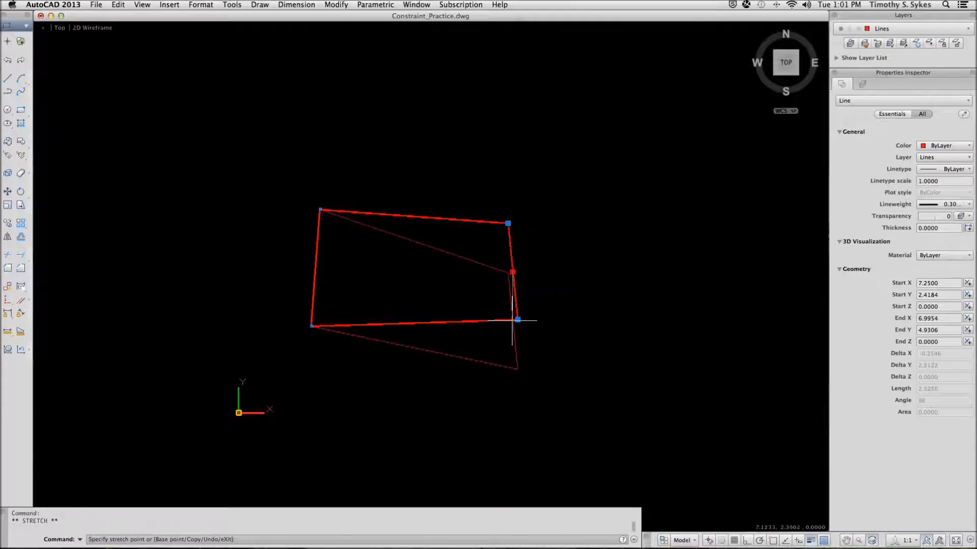
pyautogui.press('Escape')
pyautogui.press('Escape')
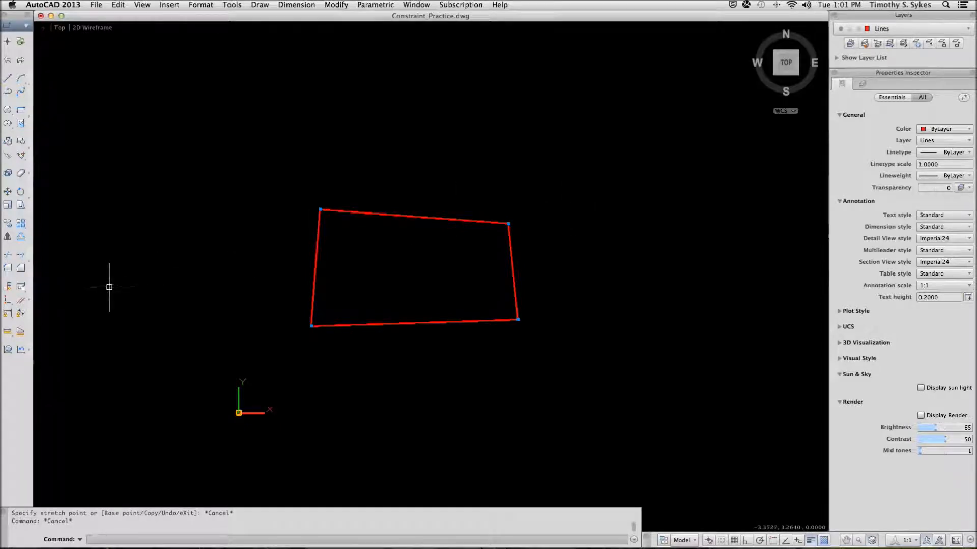
# Step: Apply a Perpendicular constraint between the quadrilateral's top line and left line
pyautogui.click(8, 304)
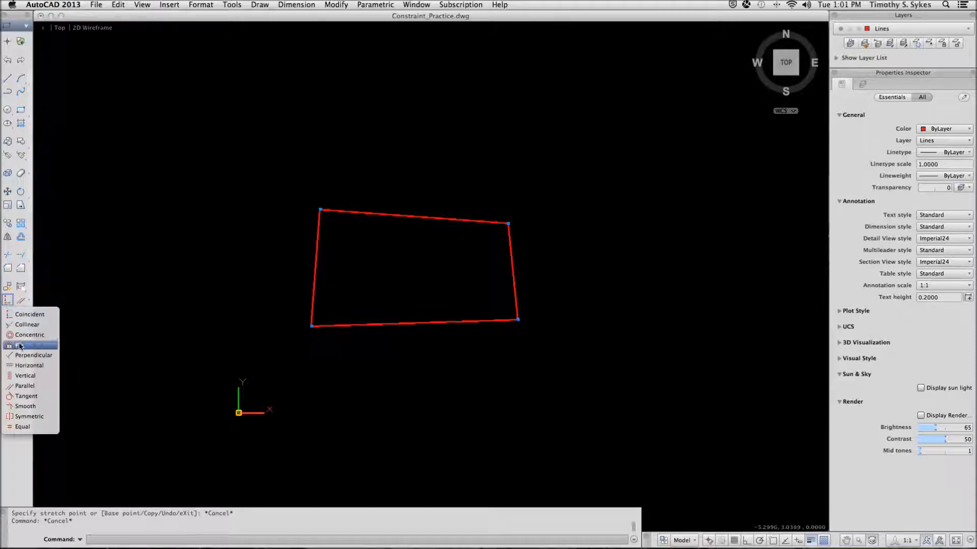
pyautogui.click(24, 354)
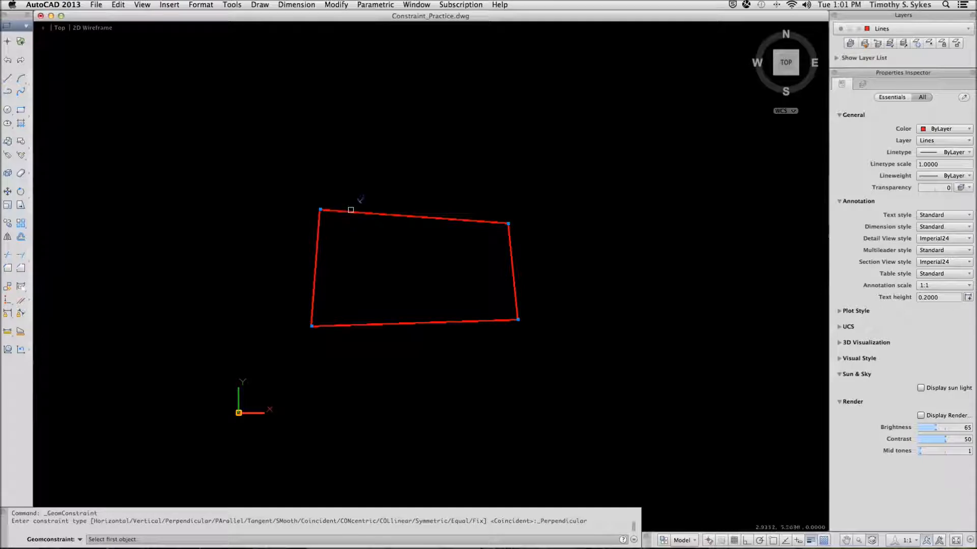
pyautogui.click(351, 210)
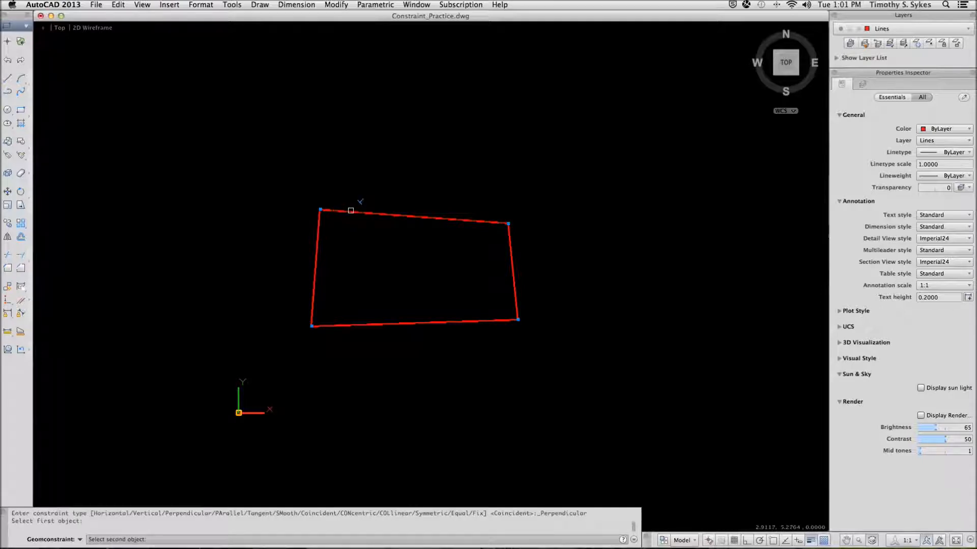
pyautogui.click(317, 228)
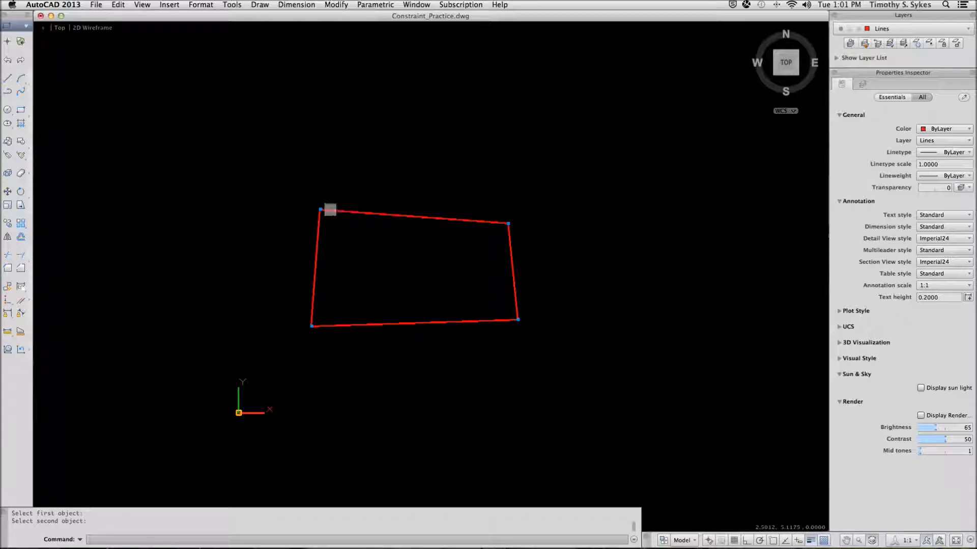
# Step: Test the perpendicular corner by stretching the right line from its midpoint grip, and cancel the stretch
pyautogui.click(514, 273)
pyautogui.click(512, 272)
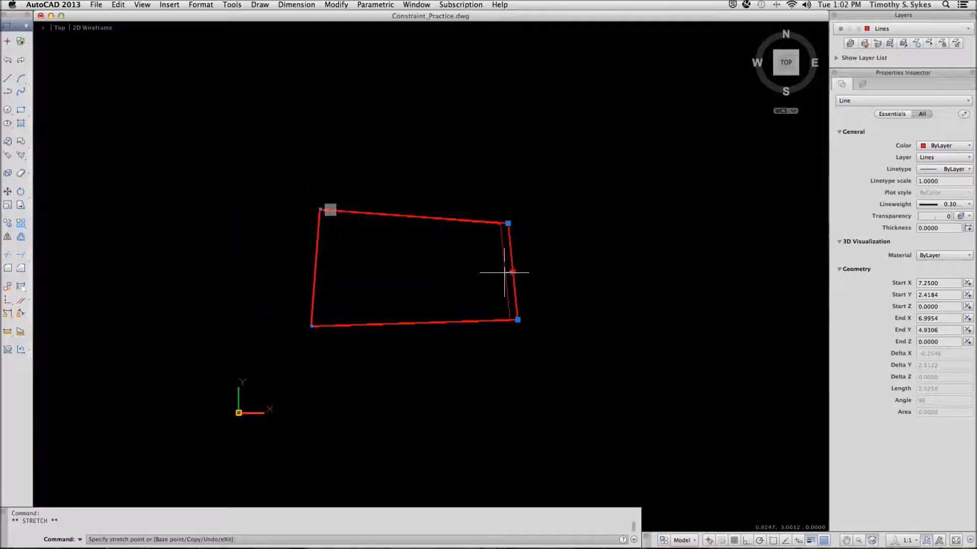
pyautogui.press('Escape')
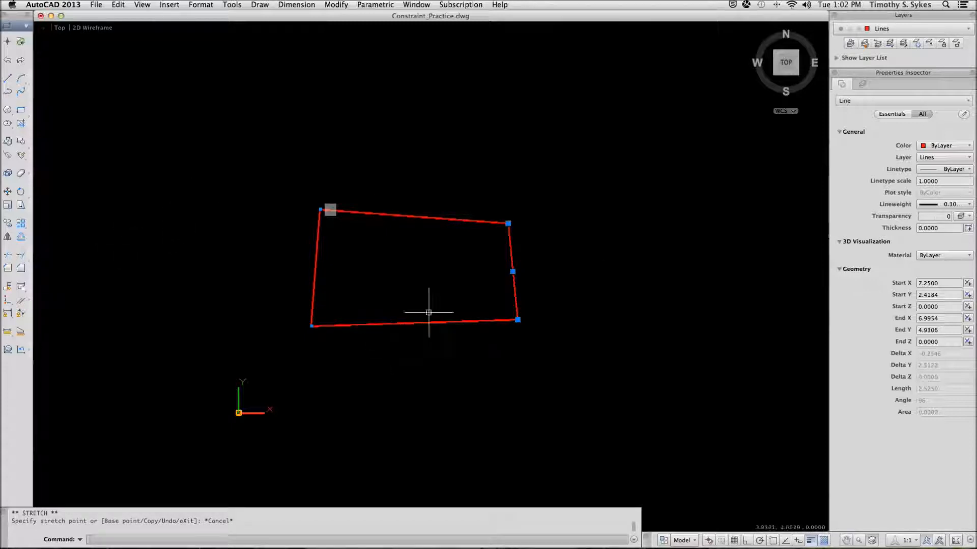
pyautogui.press('Escape')
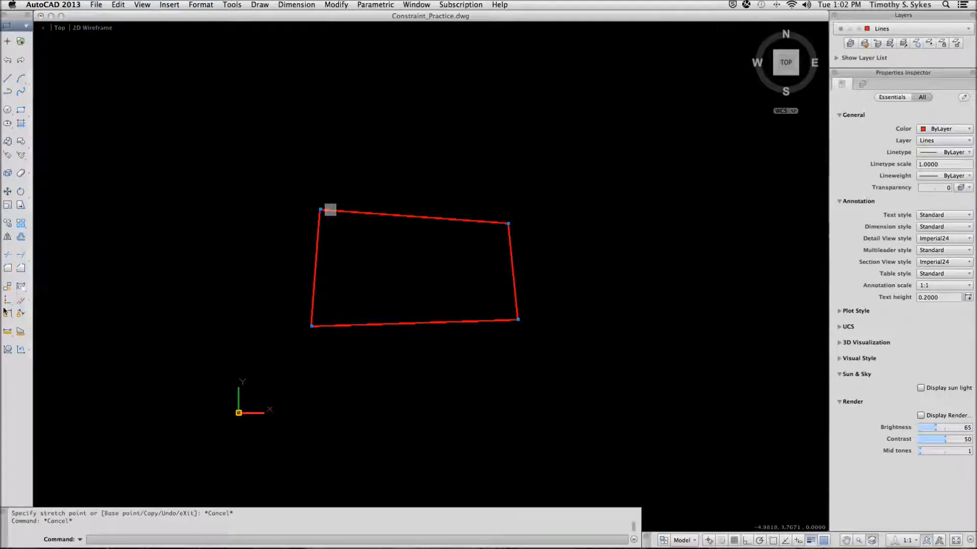
# Step: Apply Parallel constraints making the bottom line parallel to the top line and the right line parallel to the left line
pyautogui.click(7, 303)
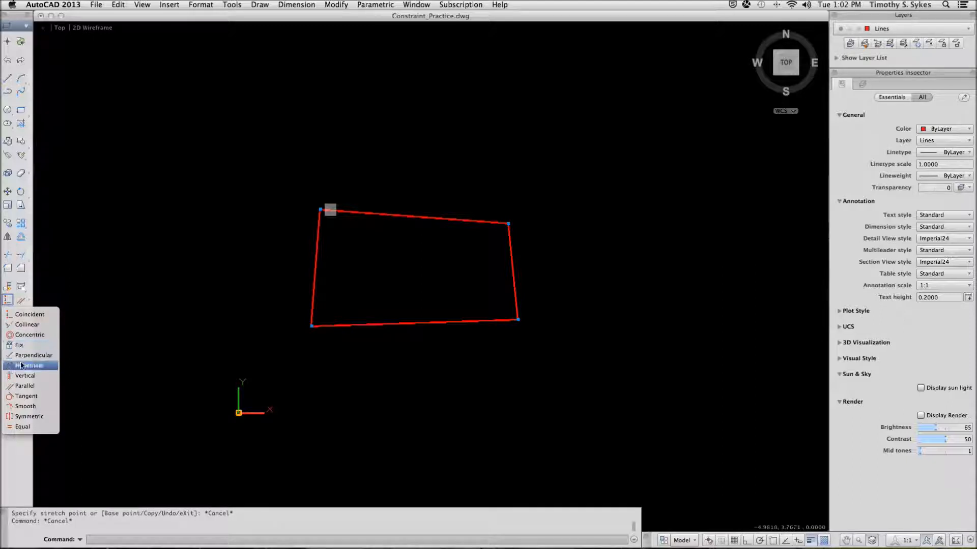
pyautogui.click(28, 387)
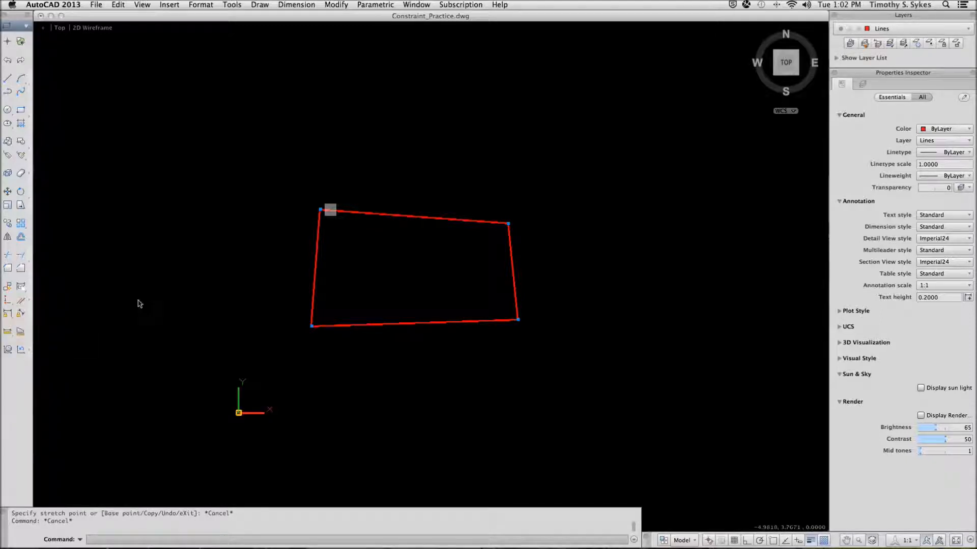
pyautogui.click(363, 214)
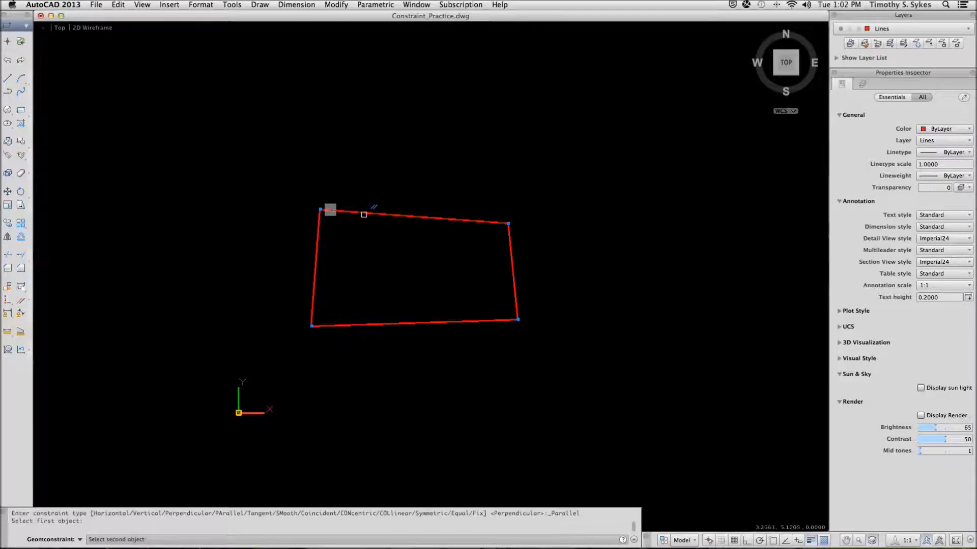
pyautogui.click(361, 325)
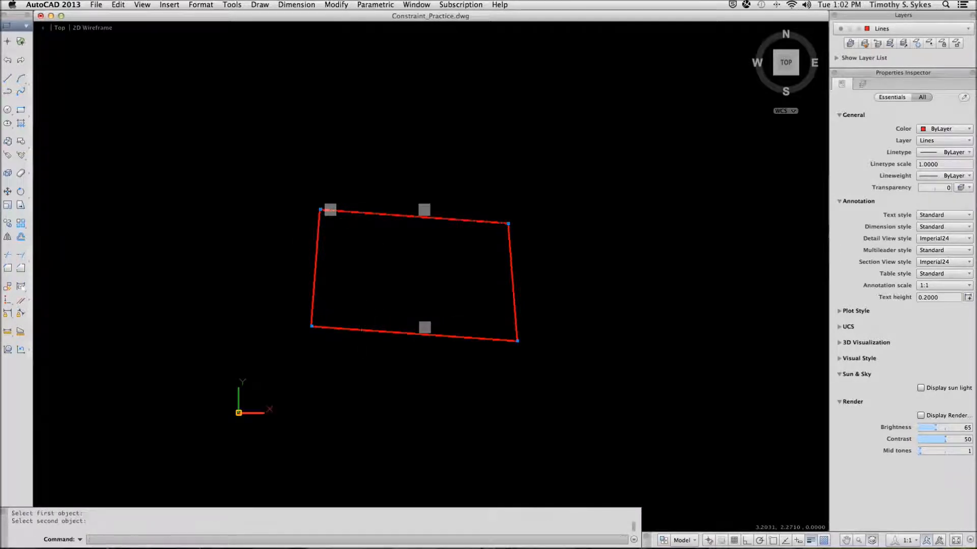
pyautogui.press('Return')
pyautogui.press('Return')
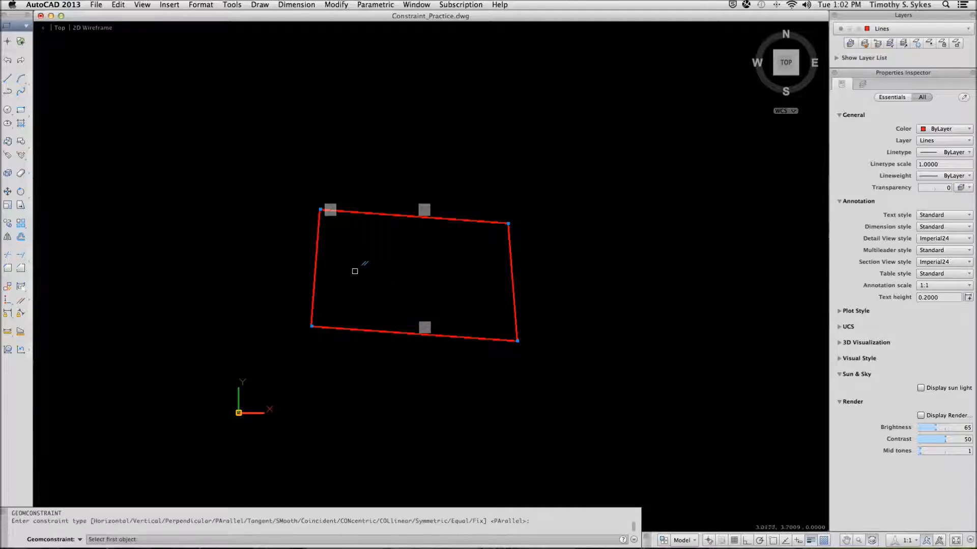
pyautogui.click(319, 256)
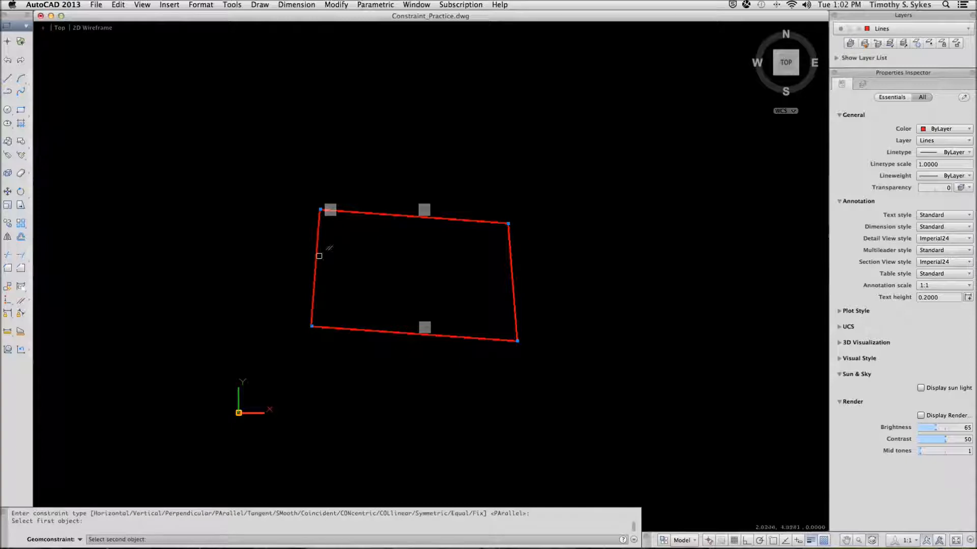
pyautogui.click(511, 277)
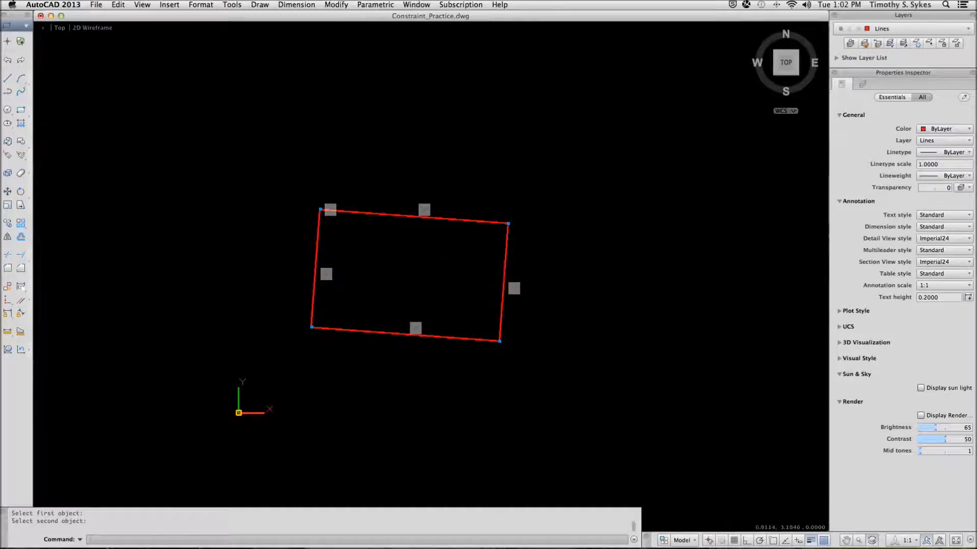
# Step: Test the parallel sides by stretching the right line outward from its midpoint grip, and cancel the stretch
pyautogui.click(502, 283)
pyautogui.click(503, 283)
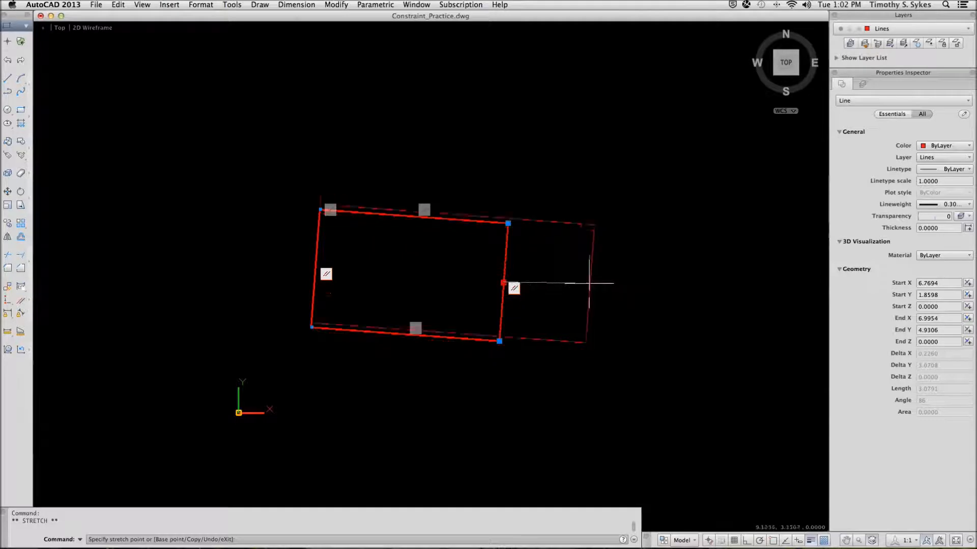
pyautogui.press('Escape')
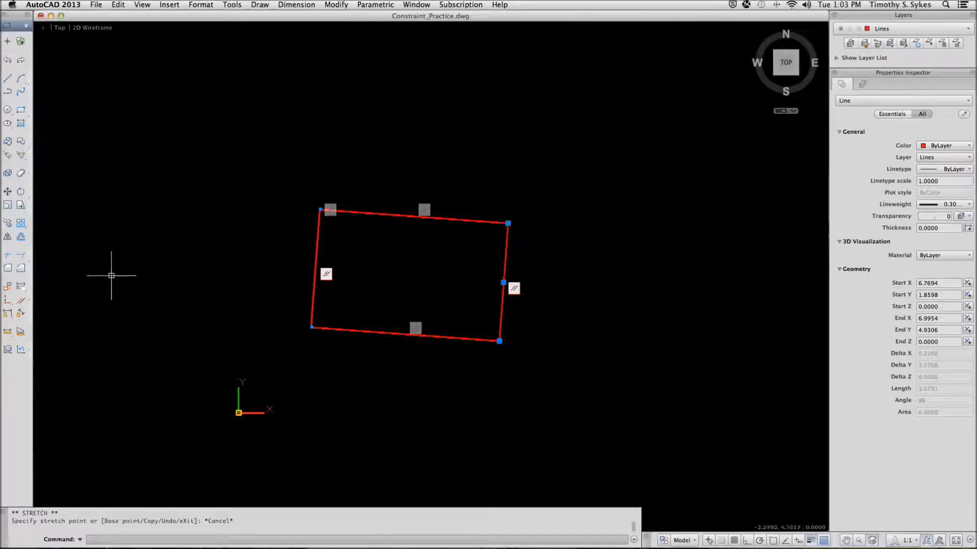
# Step: Apply a Horizontal constraint to the top line of the shape
pyautogui.click(7, 304)
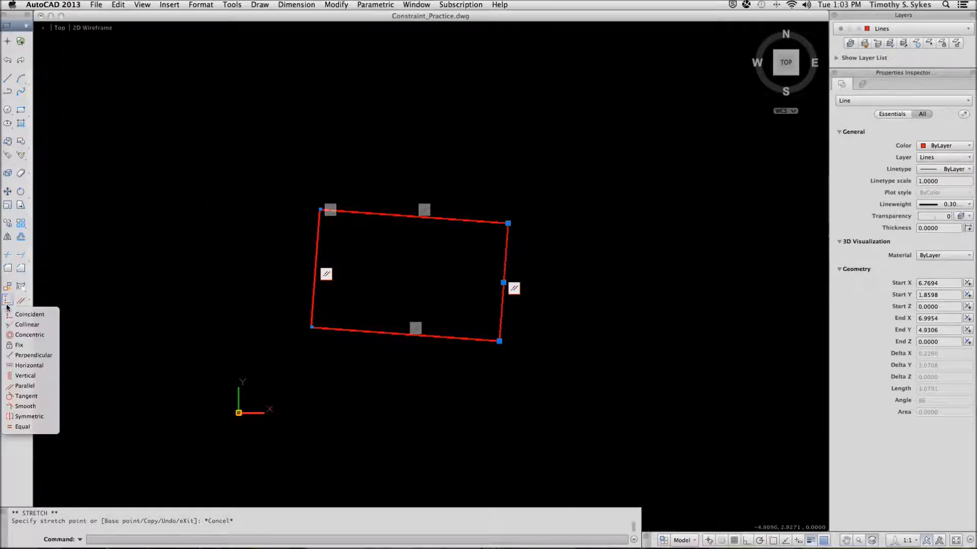
pyautogui.click(25, 366)
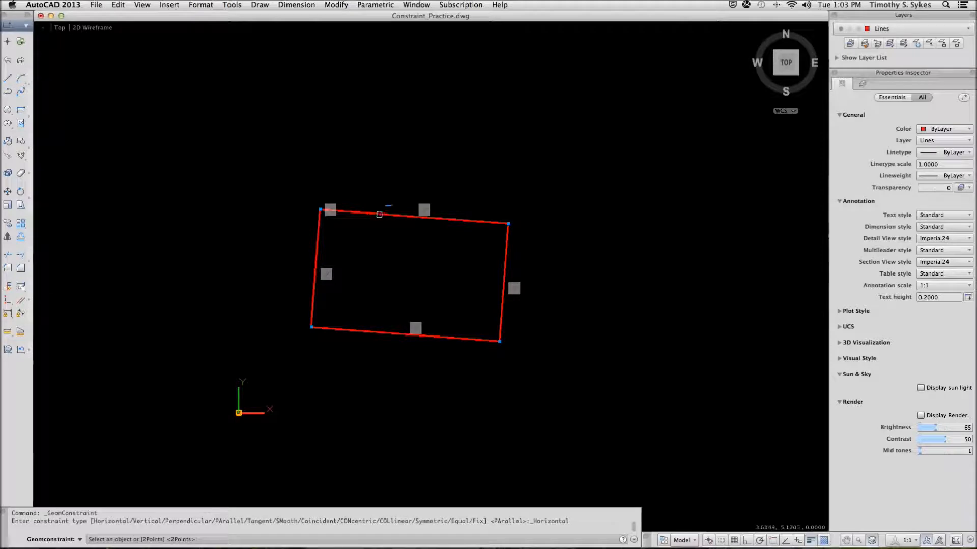
pyautogui.click(356, 211)
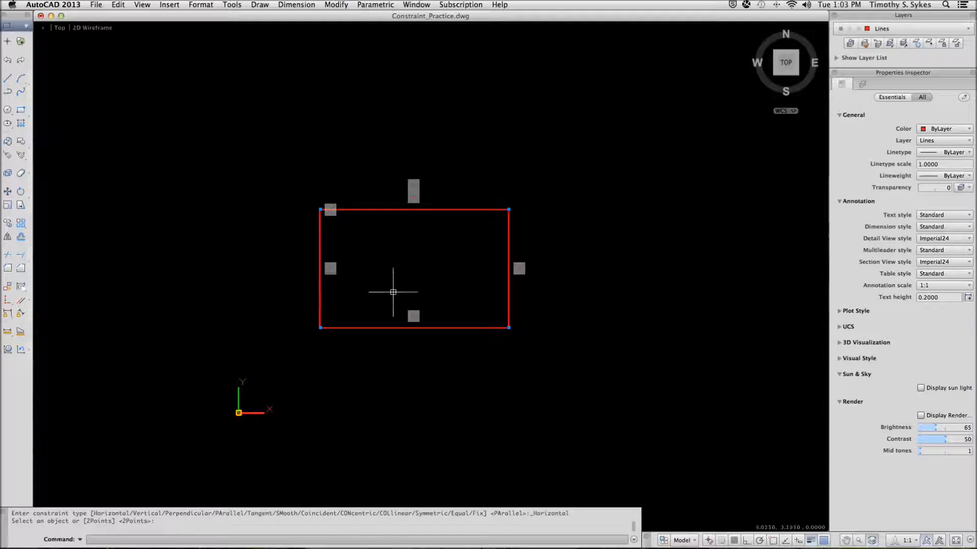
# Step: Test the level rectangle by stretching its right line diagonally from the midpoint grip, and cancel the stretch
pyautogui.click(508, 268)
pyautogui.click(508, 268)
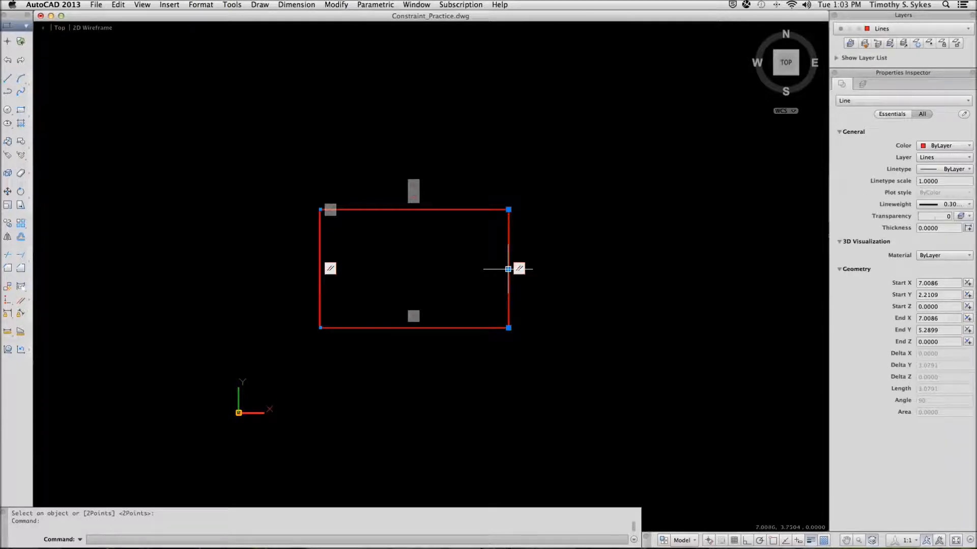
pyautogui.click(508, 269)
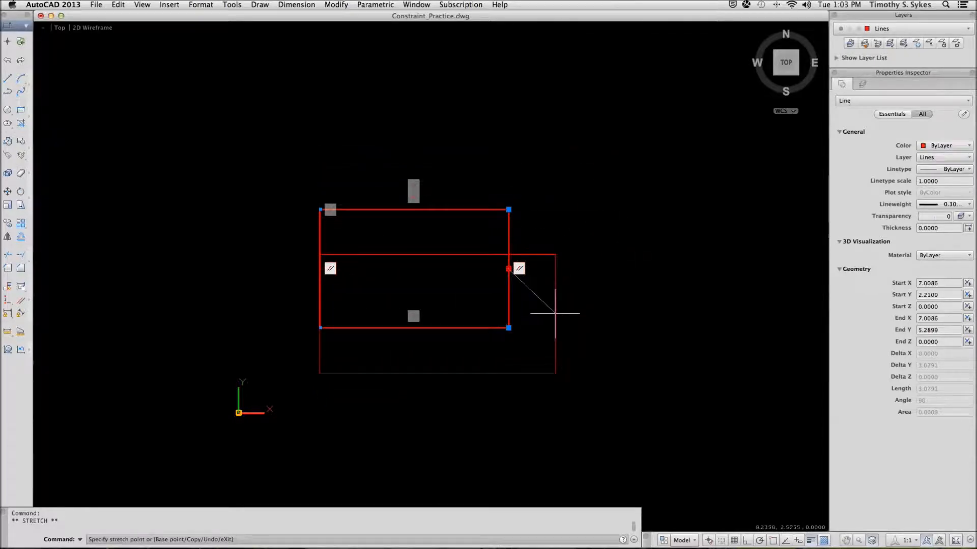
pyautogui.press('Escape')
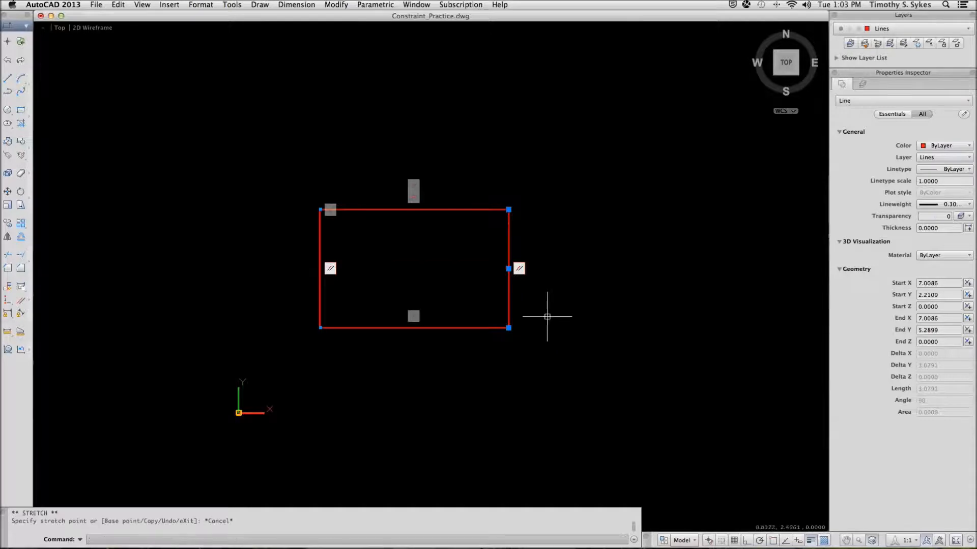
# Step: Thaw the Circle layer and apply a Coincident constraint tying the circle's center to the rectangle's lower-left corner
pyautogui.click(906, 29)
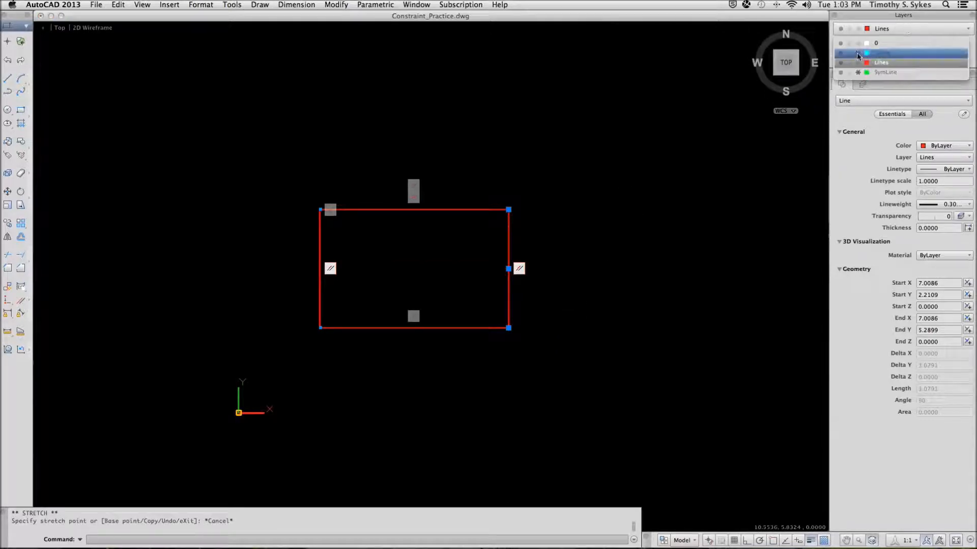
pyautogui.click(859, 53)
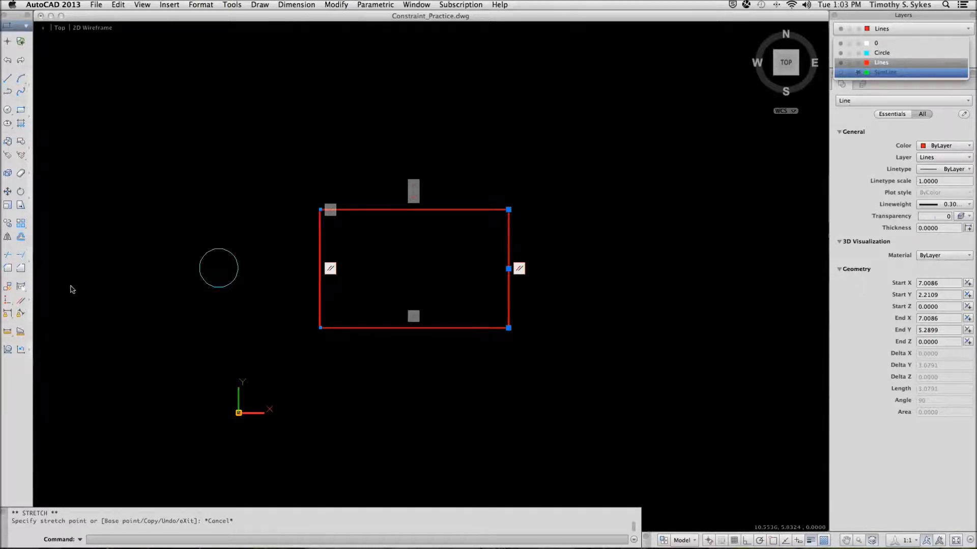
pyautogui.click(8, 303)
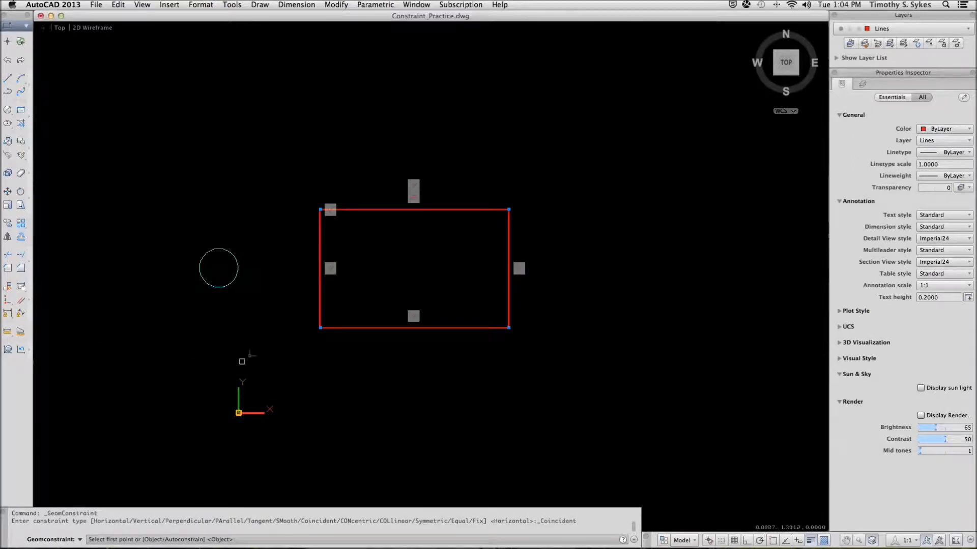
pyautogui.click(337, 326)
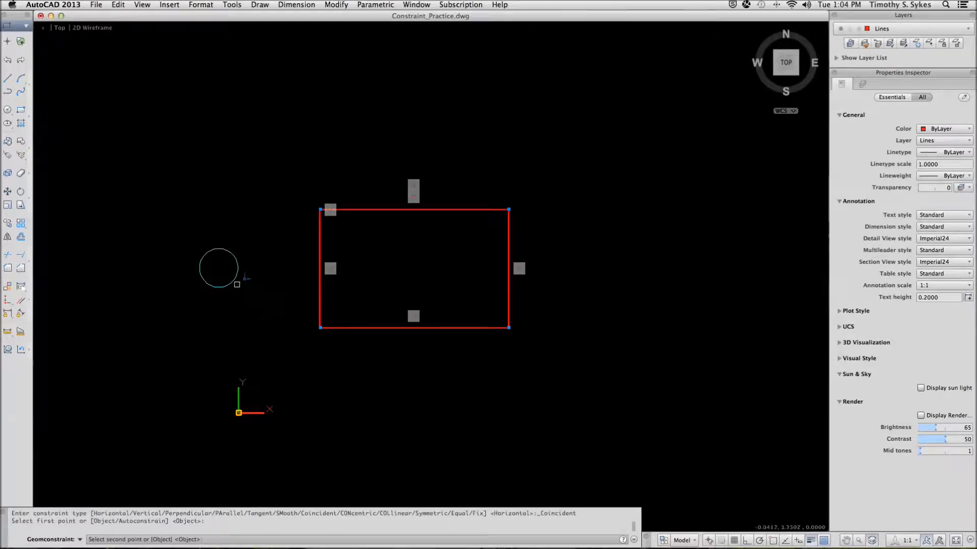
pyautogui.click(219, 268)
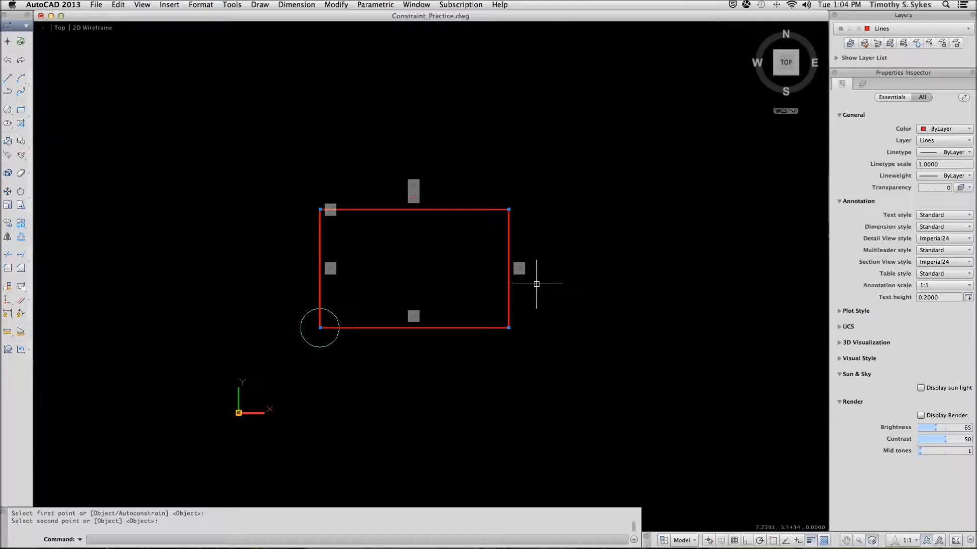
# Step: Test the circle's attachment to the corner by stretching the rectangle's right line outward, and cancel the stretch
pyautogui.click(509, 278)
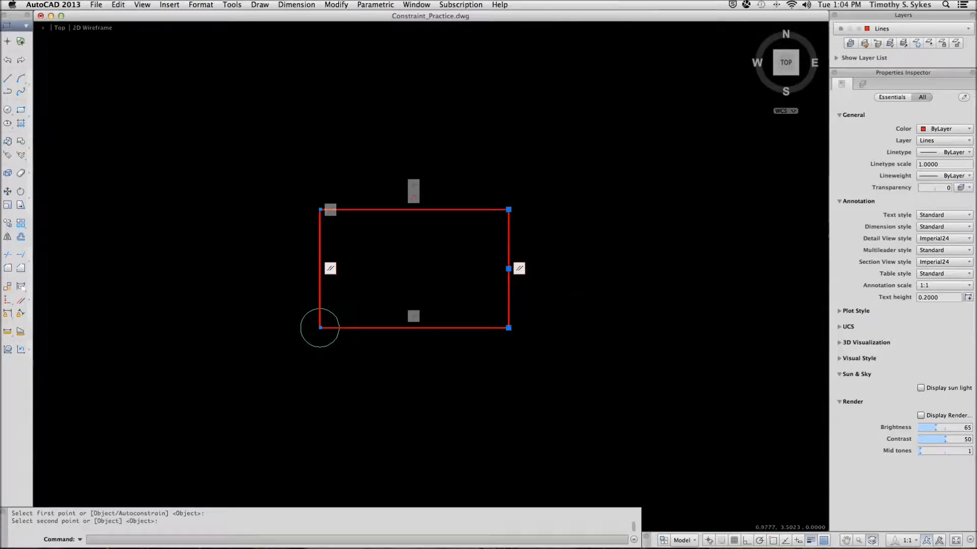
pyautogui.click(508, 268)
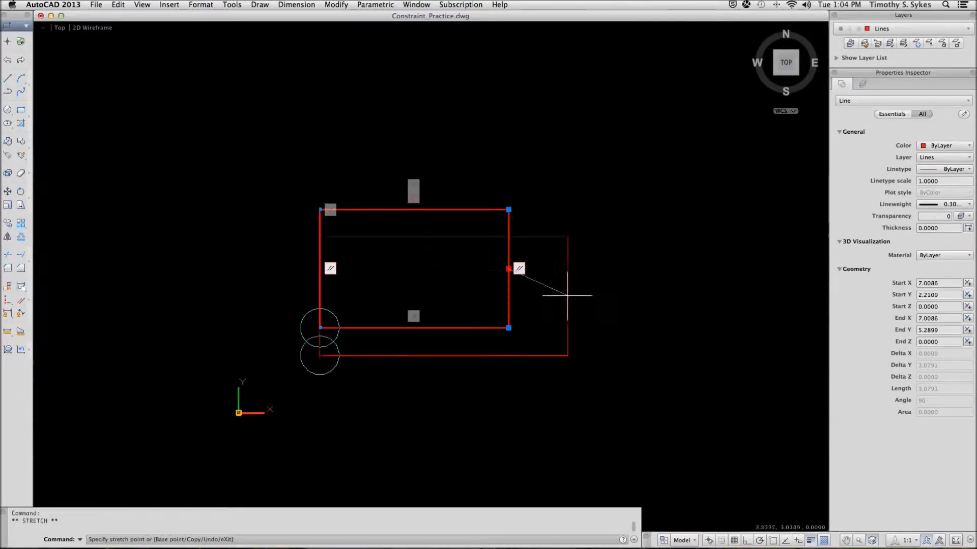
pyautogui.press('Escape')
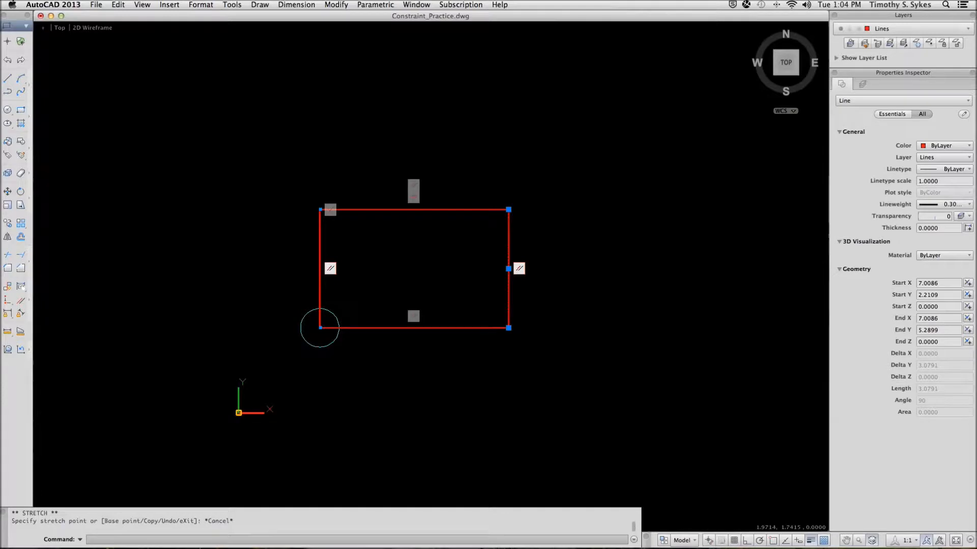
# Step: Copy the corner circle 6 units horizontally to the right using its center grip, and regenerate the drawing
pyautogui.click(303, 329)
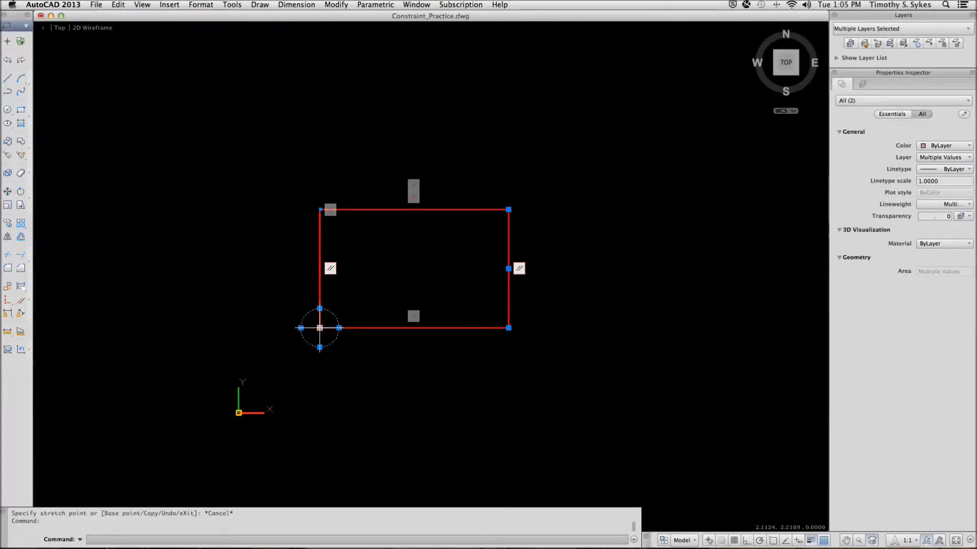
pyautogui.click(319, 328)
pyautogui.rightClick(401, 394)
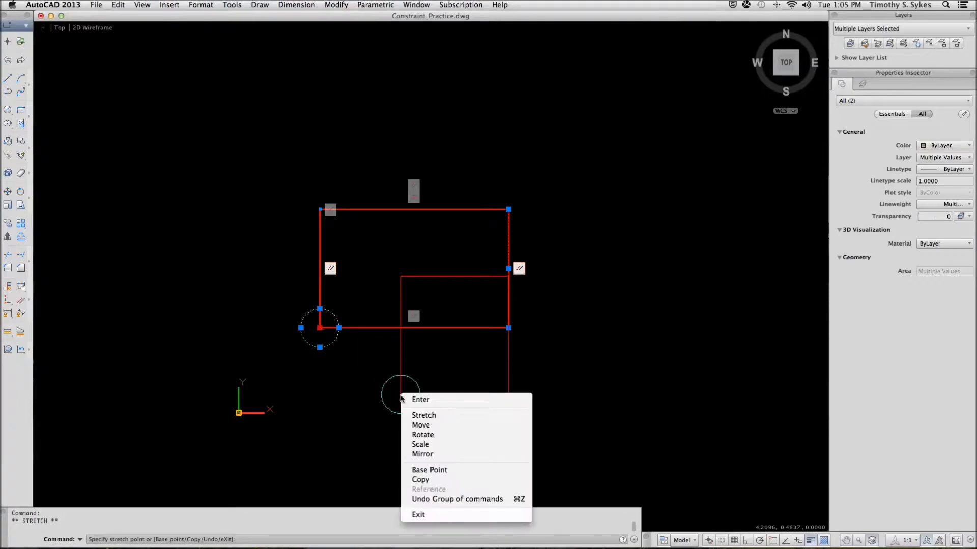
pyautogui.click(426, 480)
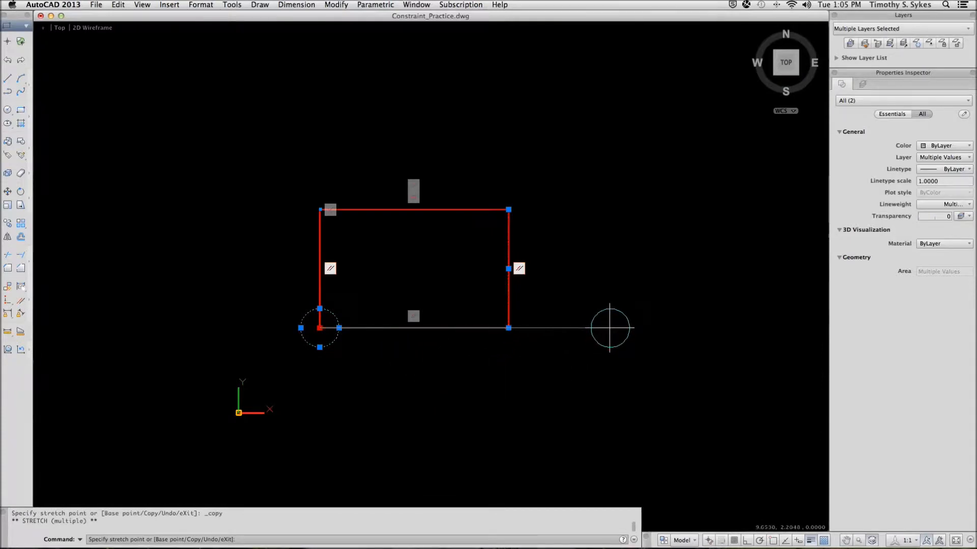
pyautogui.write('6')
pyautogui.press('Return')
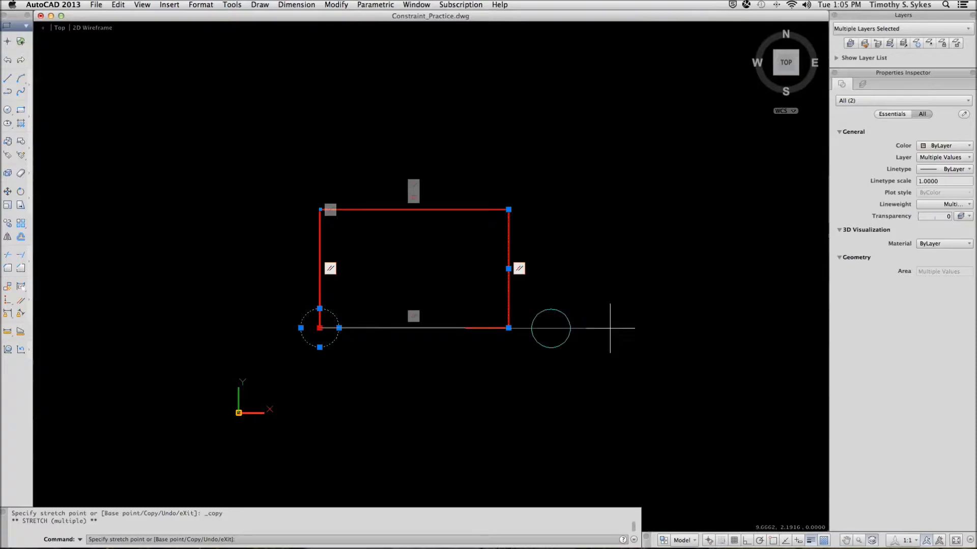
pyautogui.press('Escape')
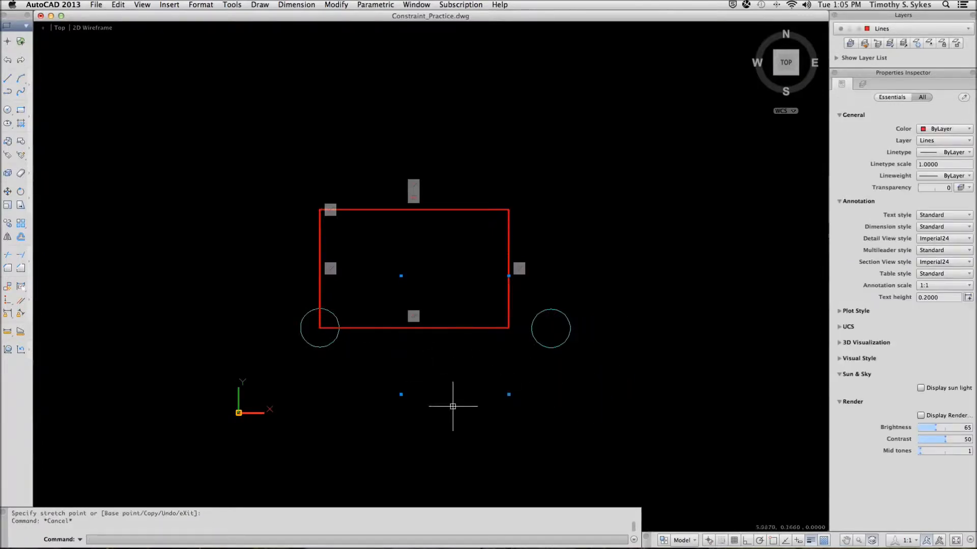
pyautogui.write('re')
pyautogui.press('Return')
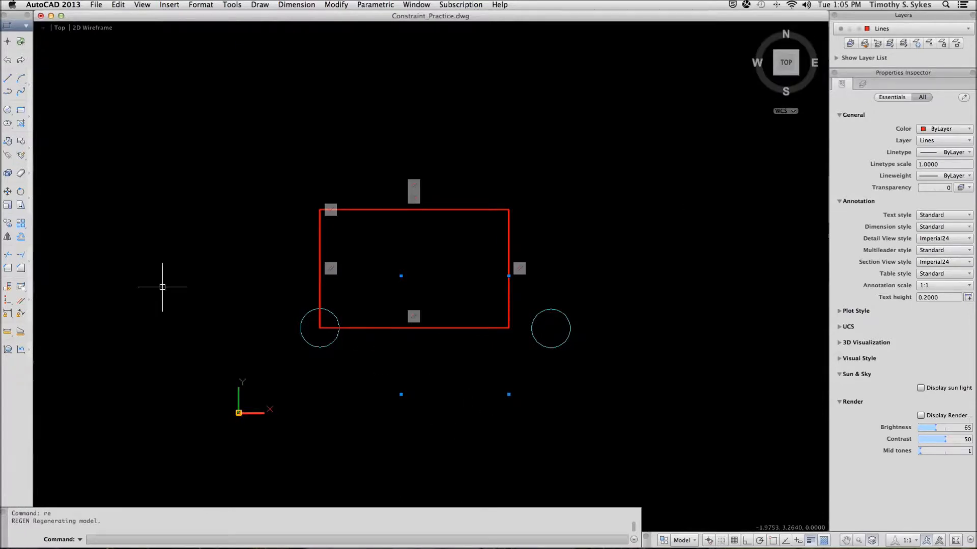
# Step: Apply a Symmetric constraint between the corner circle and its copy, using the rectangle's right line as the symmetry line
pyautogui.click(8, 301)
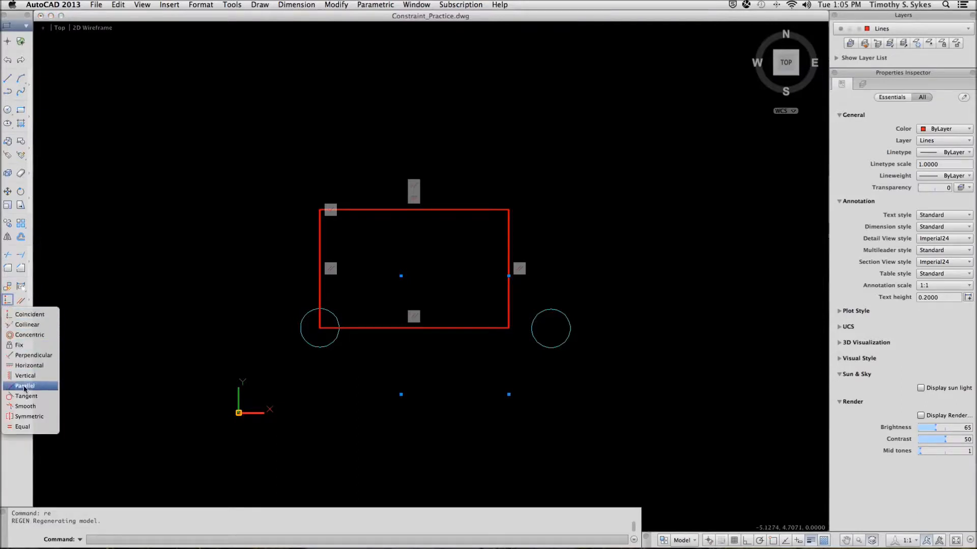
pyautogui.click(37, 417)
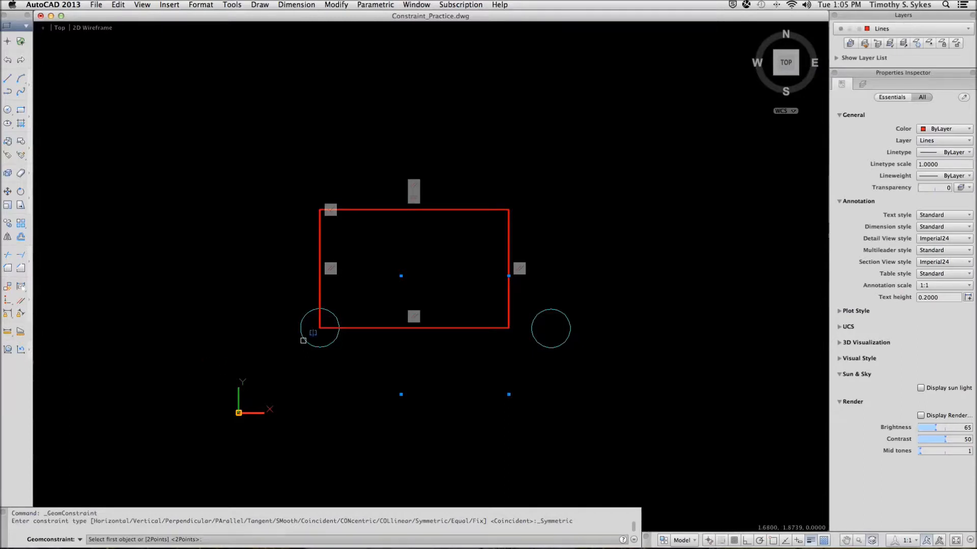
pyautogui.click(305, 341)
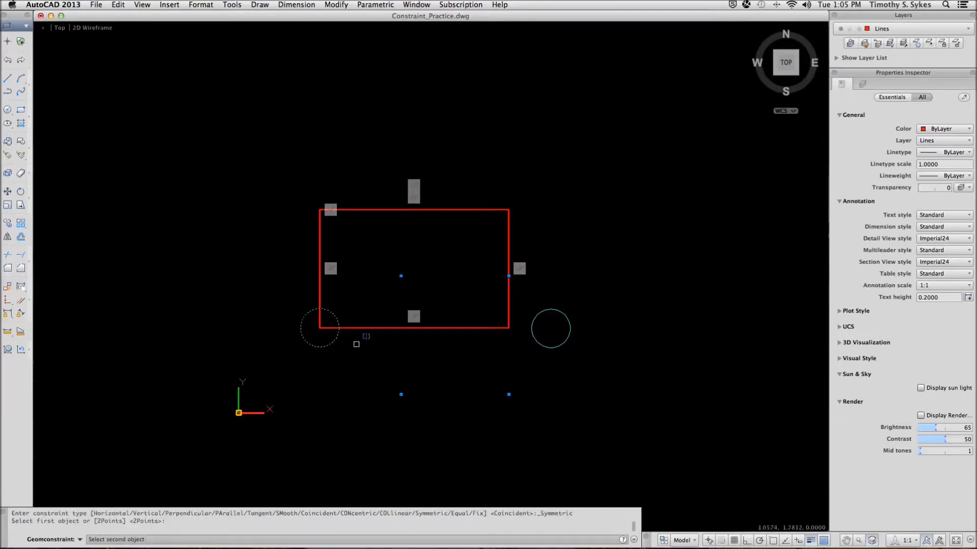
pyautogui.click(537, 344)
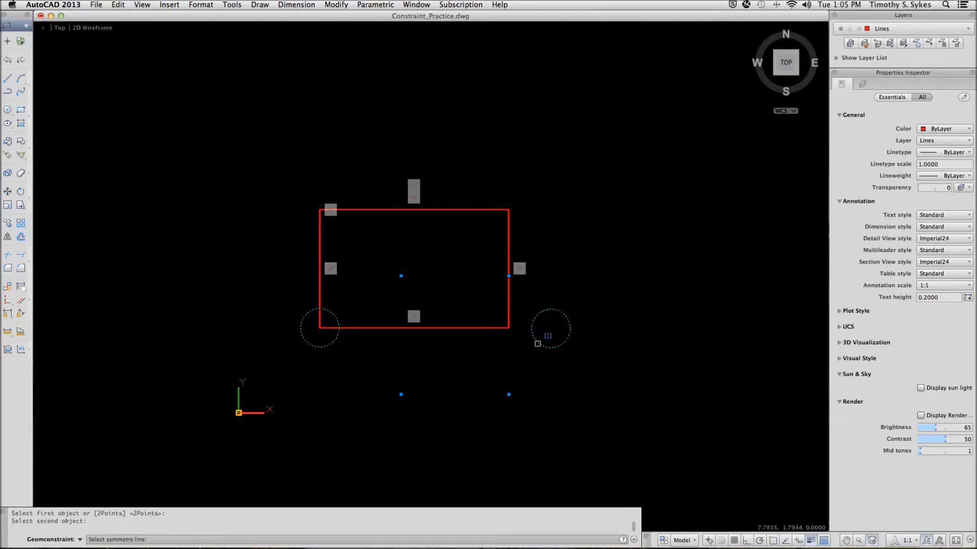
pyautogui.click(508, 304)
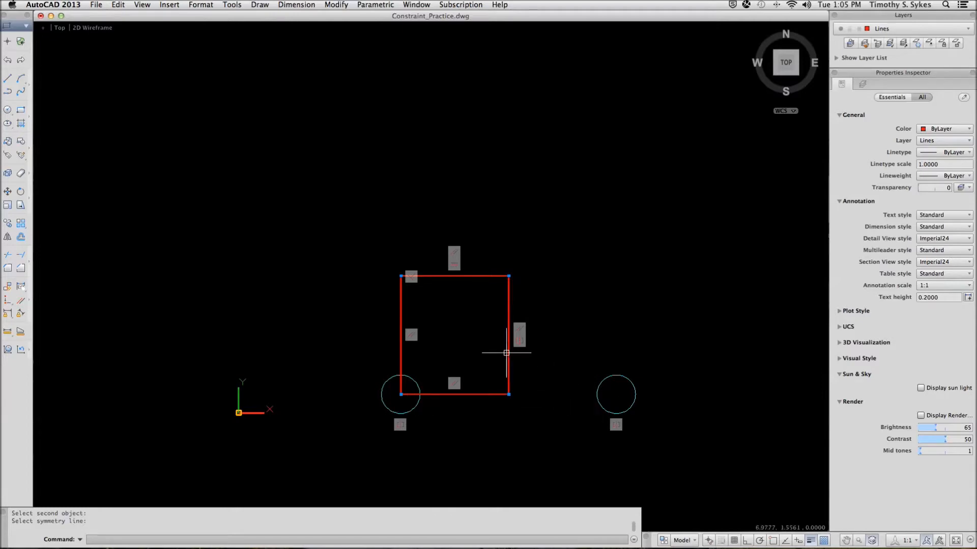
# Step: Stretch the rectangle's right line about 1.6 units outward from its midpoint grip to test the symmetry of the circles
pyautogui.click(508, 334)
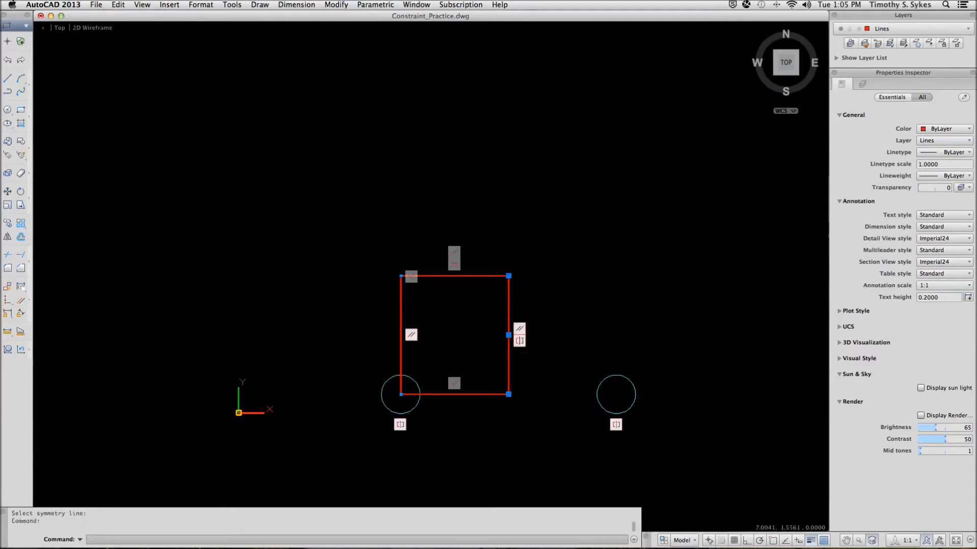
pyautogui.click(508, 335)
pyautogui.click(509, 335)
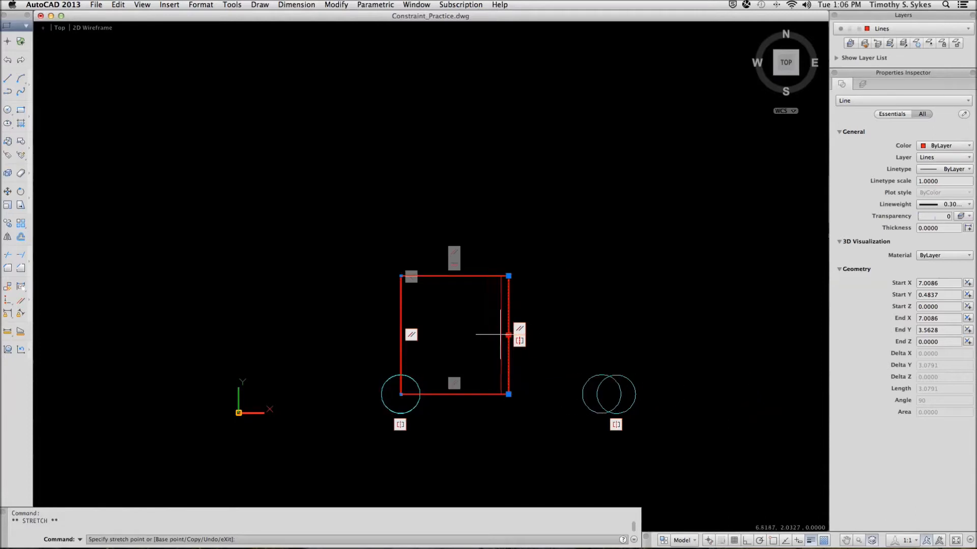
pyautogui.click(569, 335)
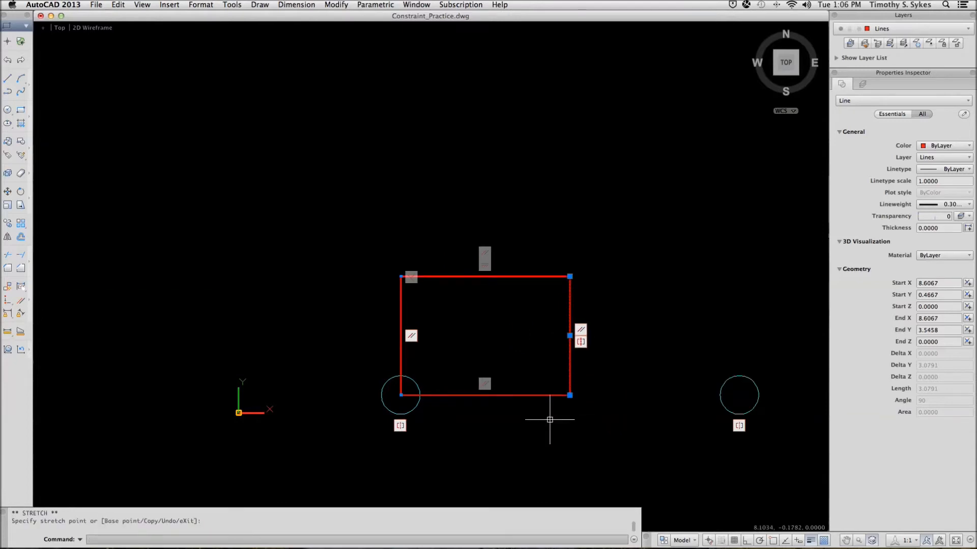
# Step: Delete the Symmetric constraint on the rectangle's right line and test-stretch that line inward from its midpoint grip
pyautogui.rightClick(581, 345)
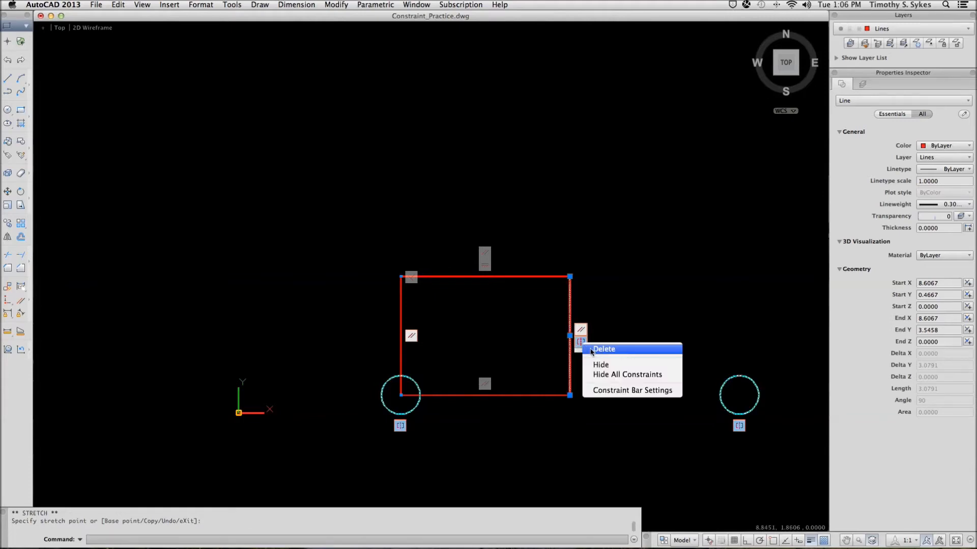
pyautogui.click(603, 350)
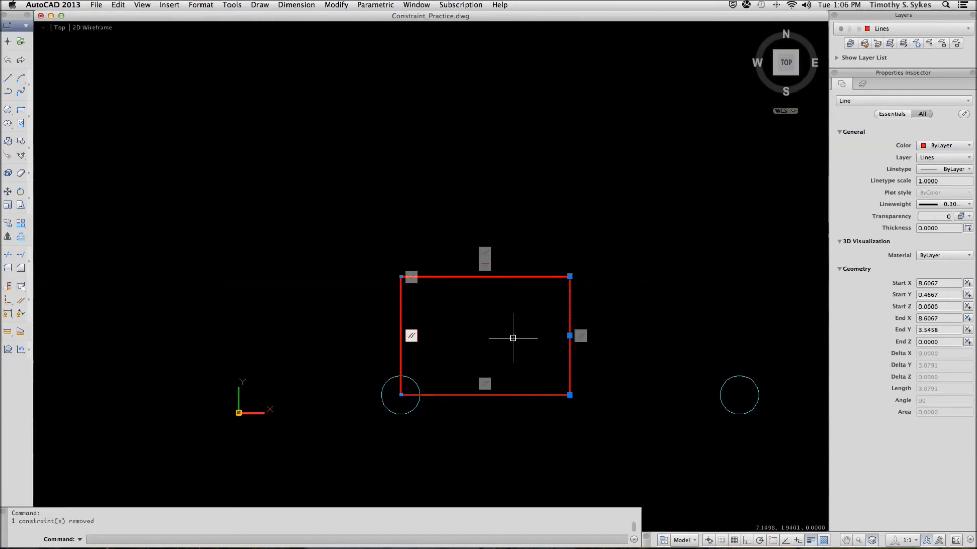
pyautogui.click(570, 336)
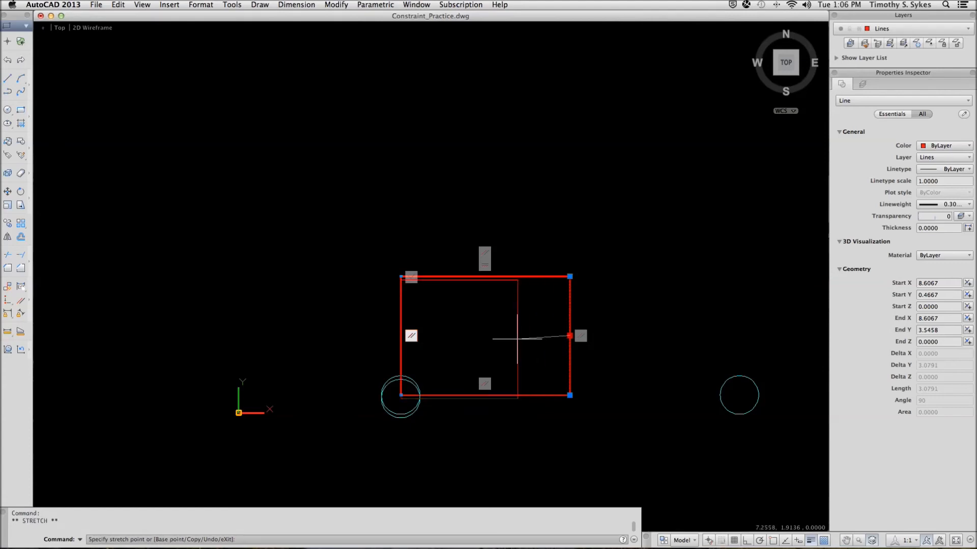